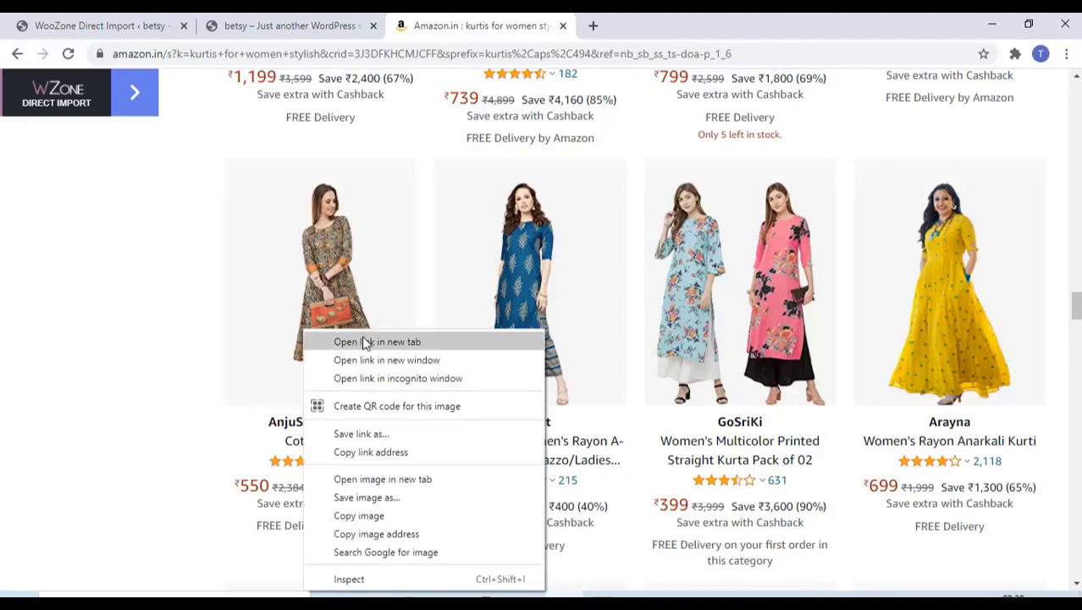
# - Import the AnjuShree Choice Cotton Kurti and its 5 variations from Amazon.in with WZone
pyautogui.click(377, 341)
pyautogui.click(648, 25)
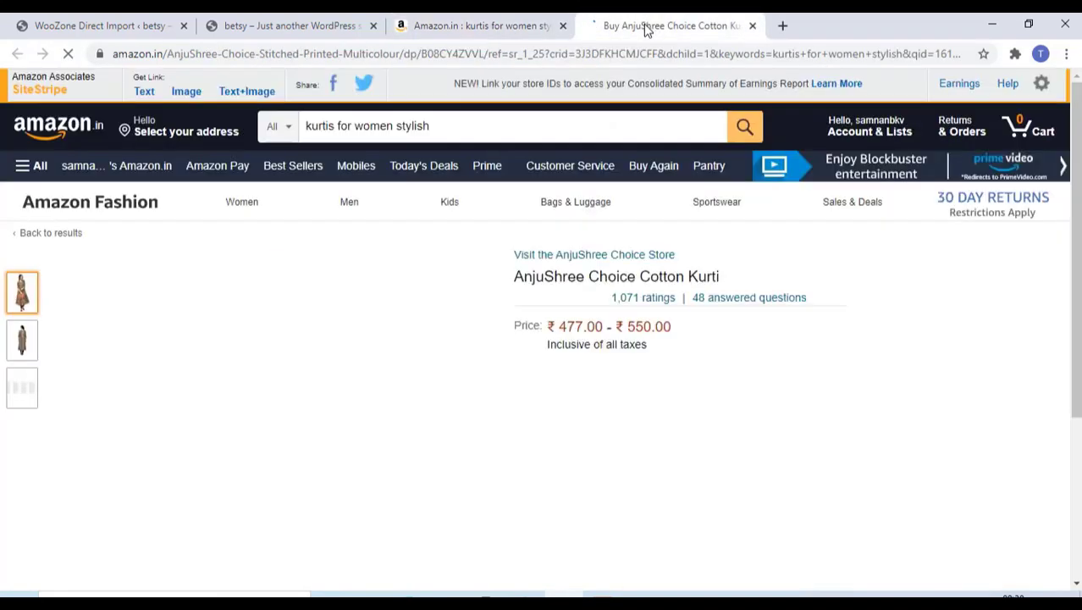
pyautogui.moveTo(420, 318)
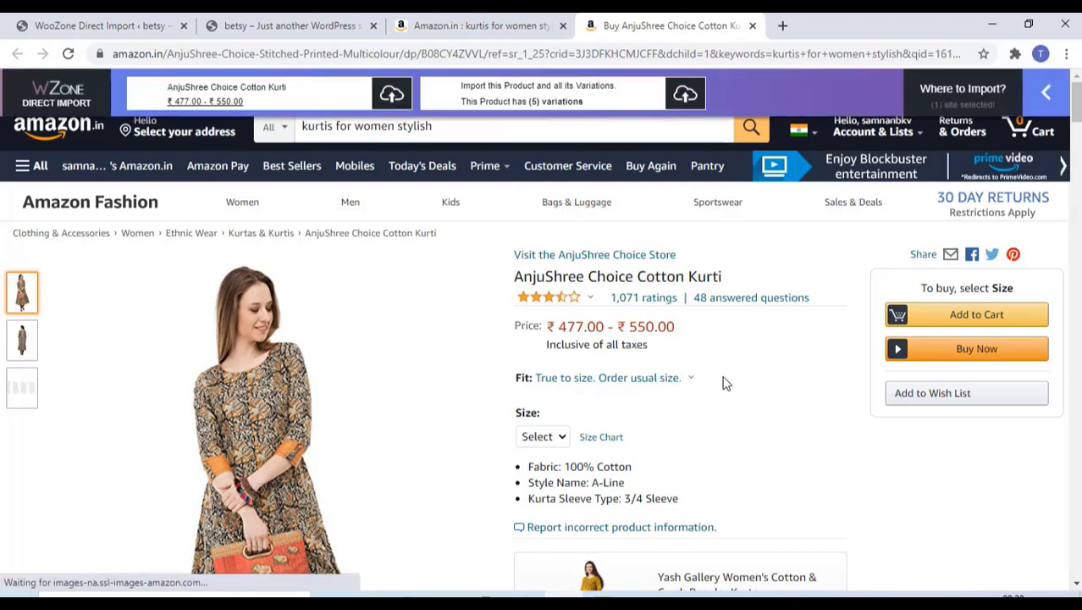
pyautogui.click(687, 94)
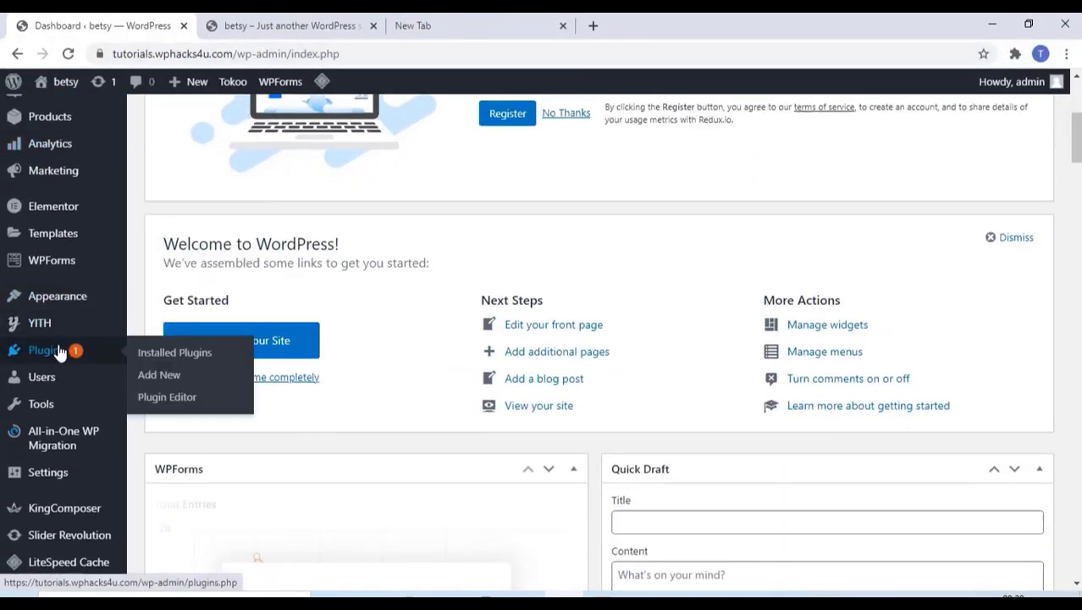
# - Choose woozone.zip from the Desktop as the plugin file to upload
pyautogui.click(157, 383)
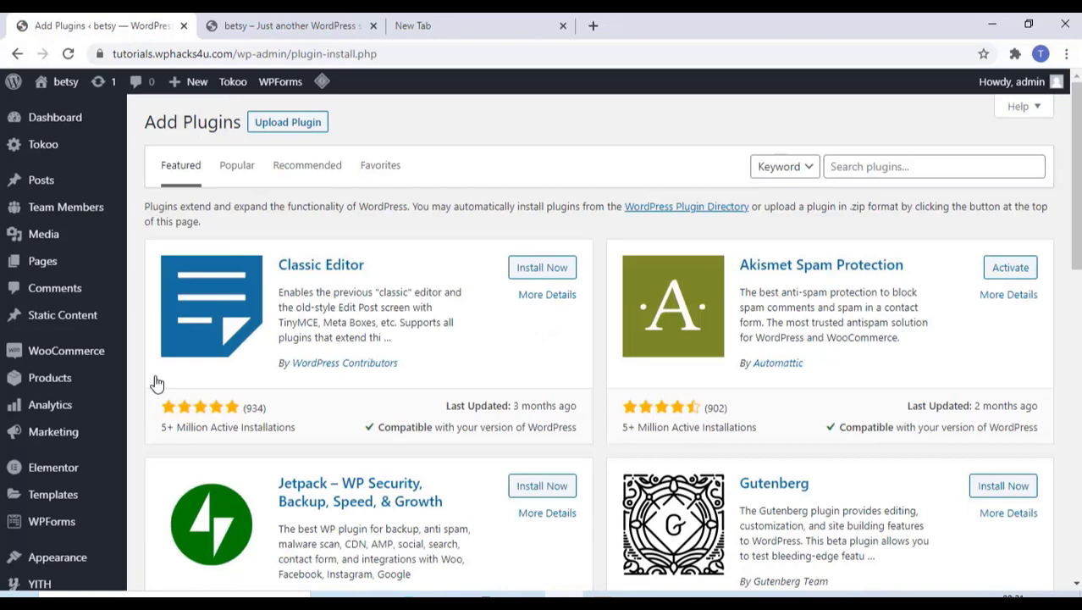
pyautogui.click(264, 127)
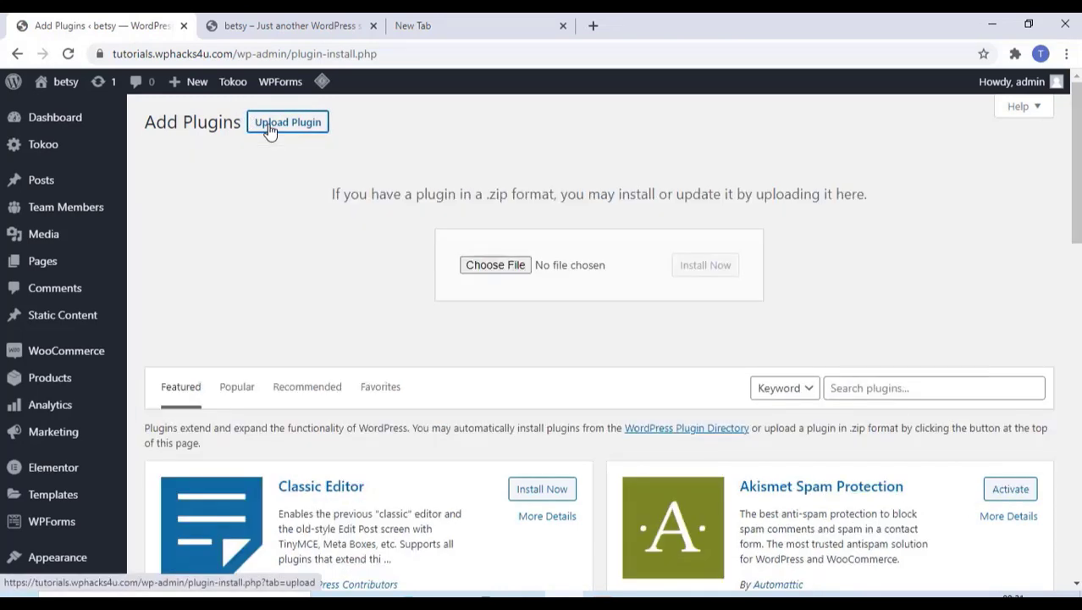
pyautogui.click(503, 270)
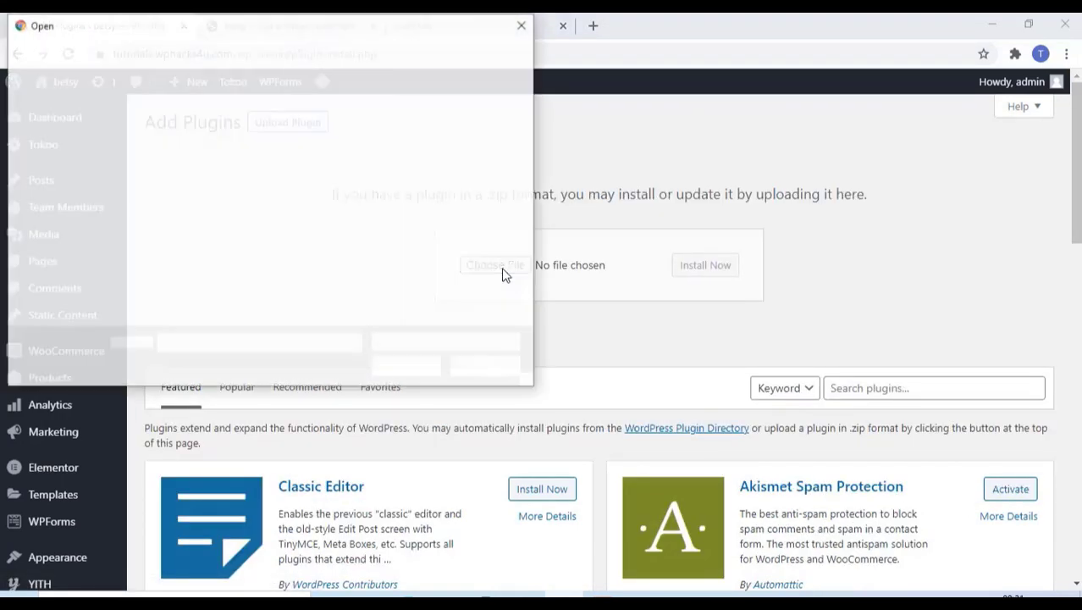
pyautogui.click(381, 239)
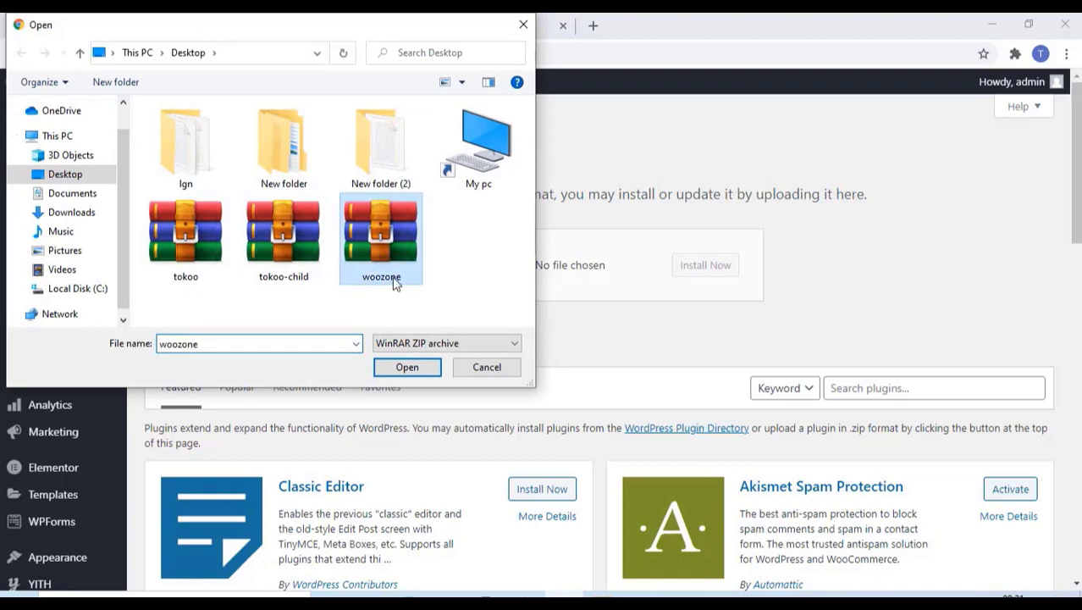
pyautogui.click(406, 369)
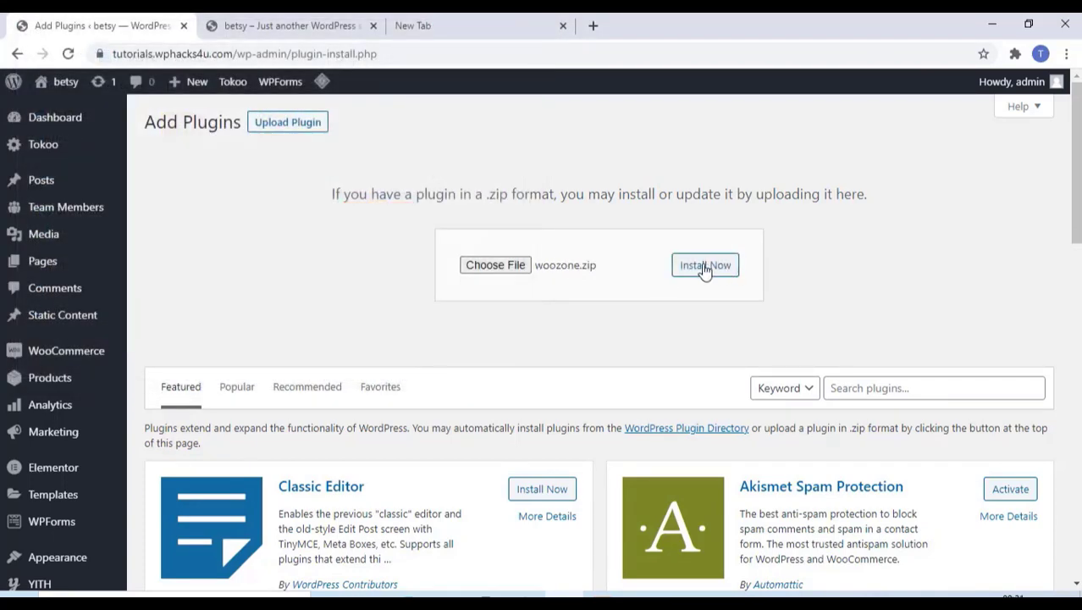
# - Install the uploaded woozone.zip plugin and activate it
pyautogui.click(704, 267)
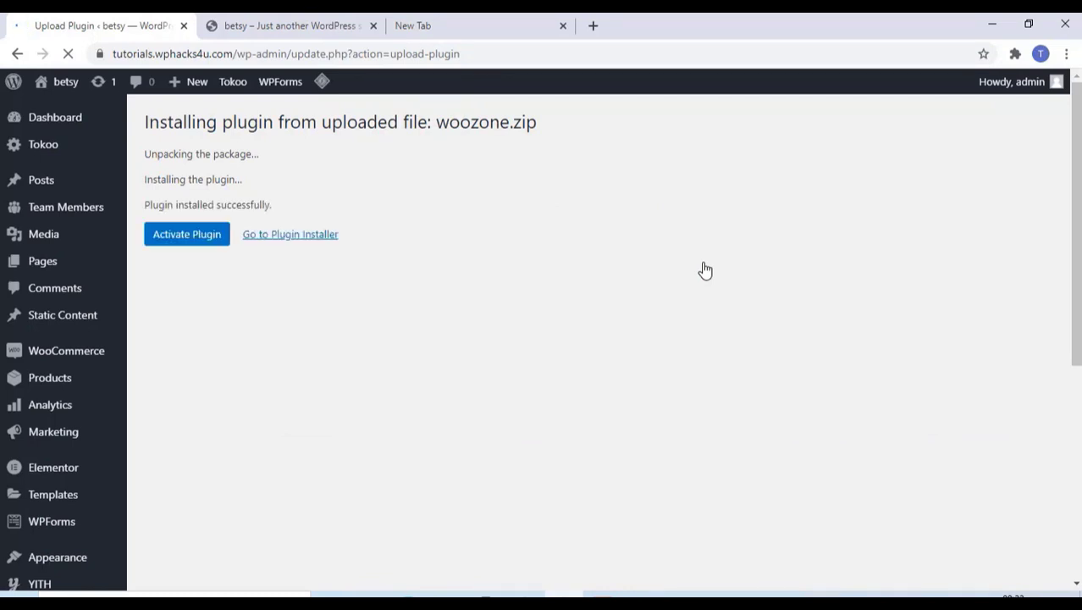
pyautogui.click(196, 240)
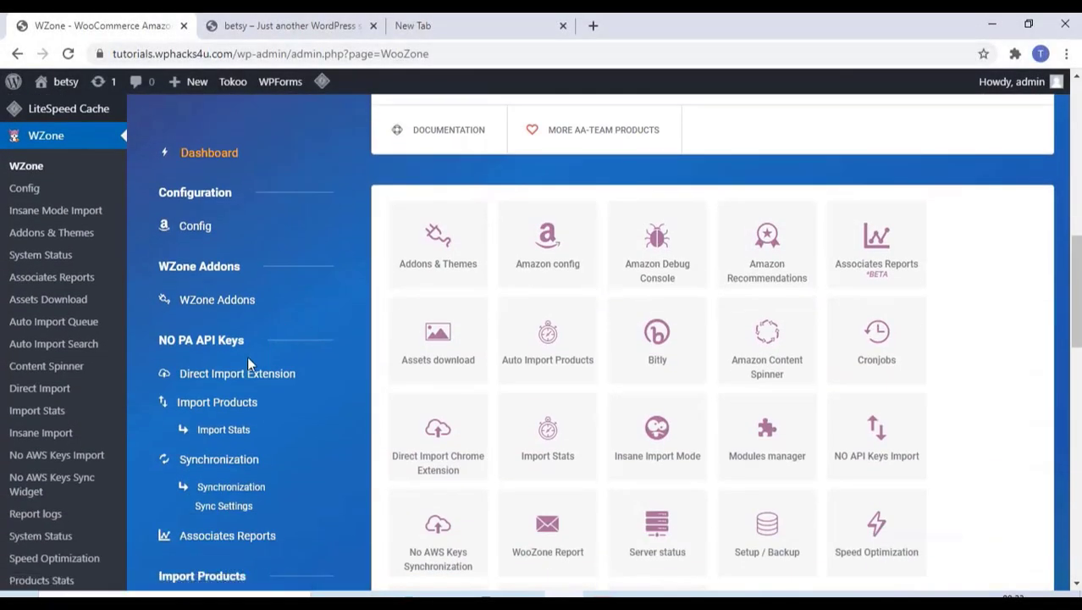
# - Generate a new Api SECRET under Direct Import Extension and save the settings
pyautogui.click(231, 377)
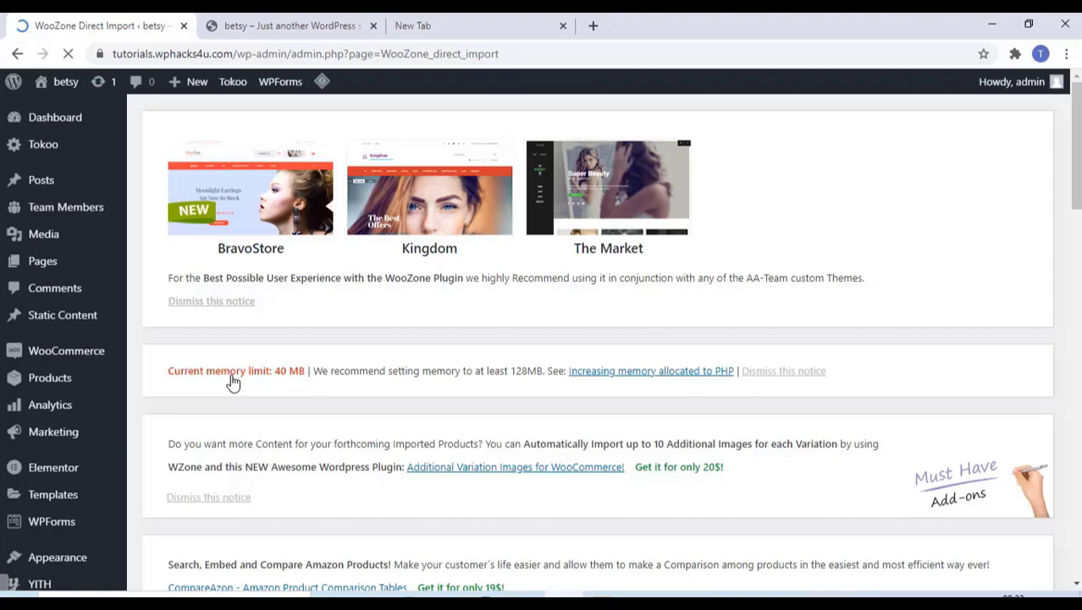
pyautogui.scroll(-4, 233, 383)
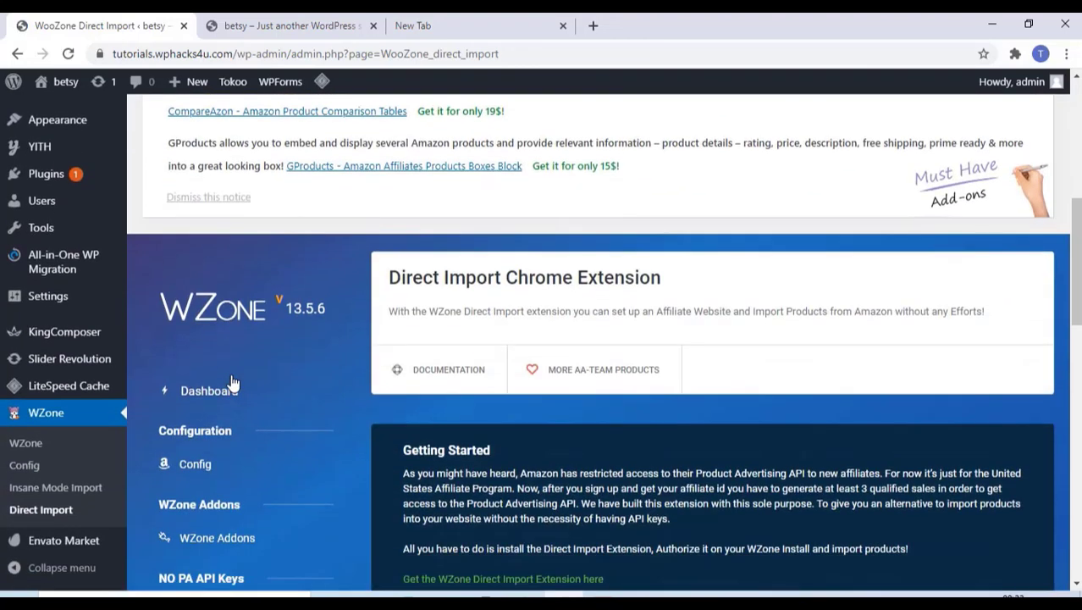
pyautogui.scroll(-4, 233, 383)
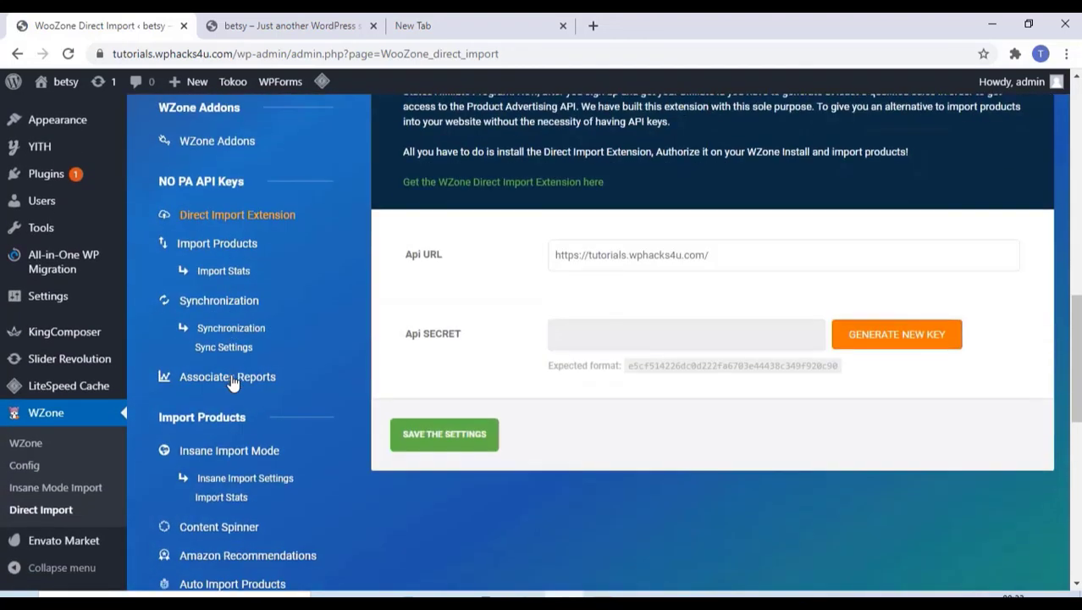
pyautogui.click(902, 339)
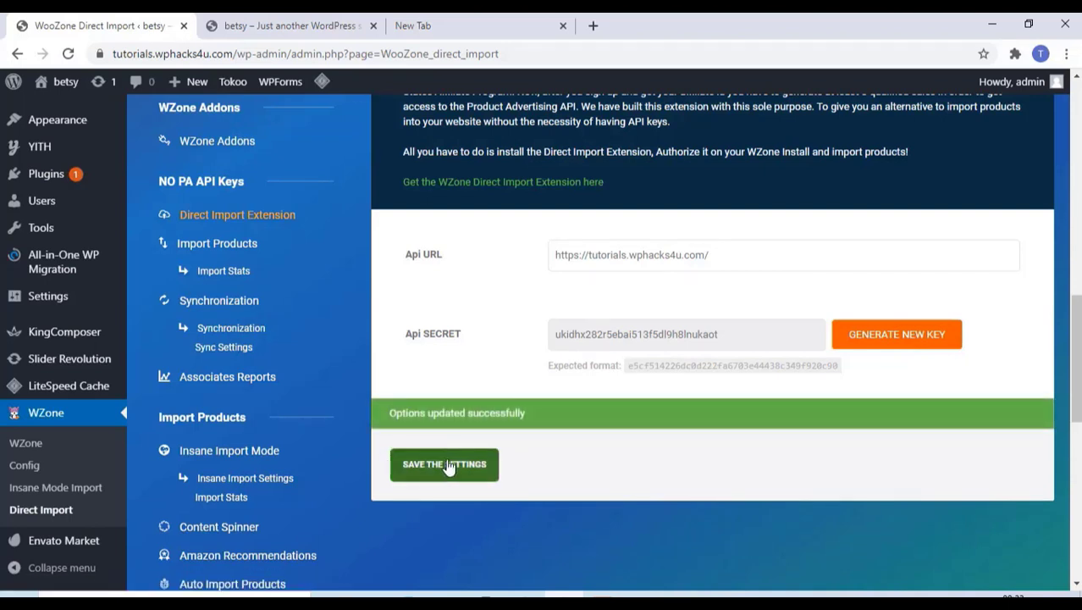
pyautogui.click(456, 474)
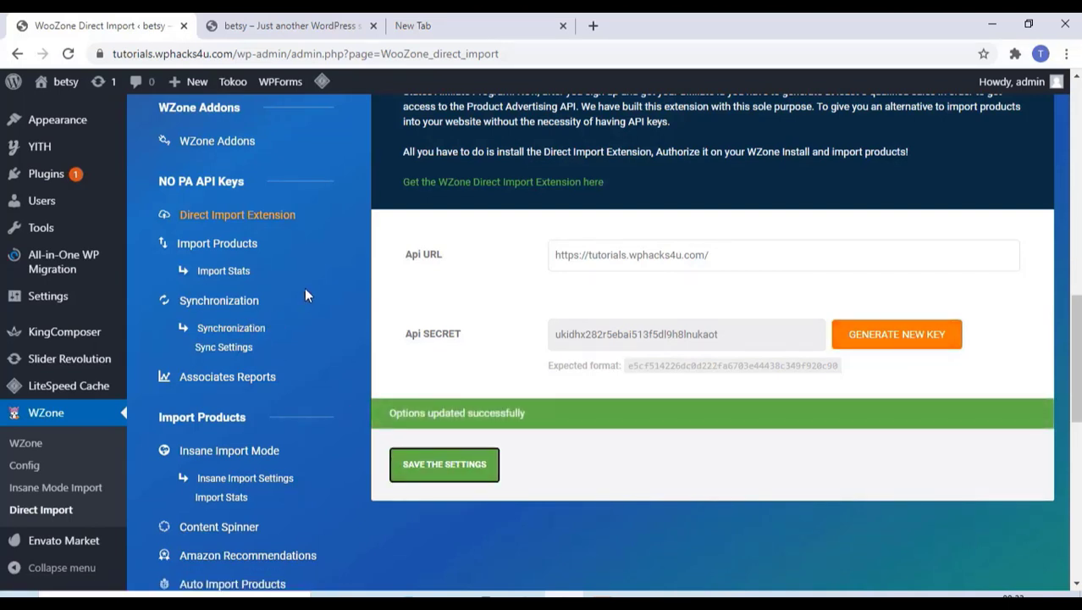
pyautogui.scroll(2, 307, 295)
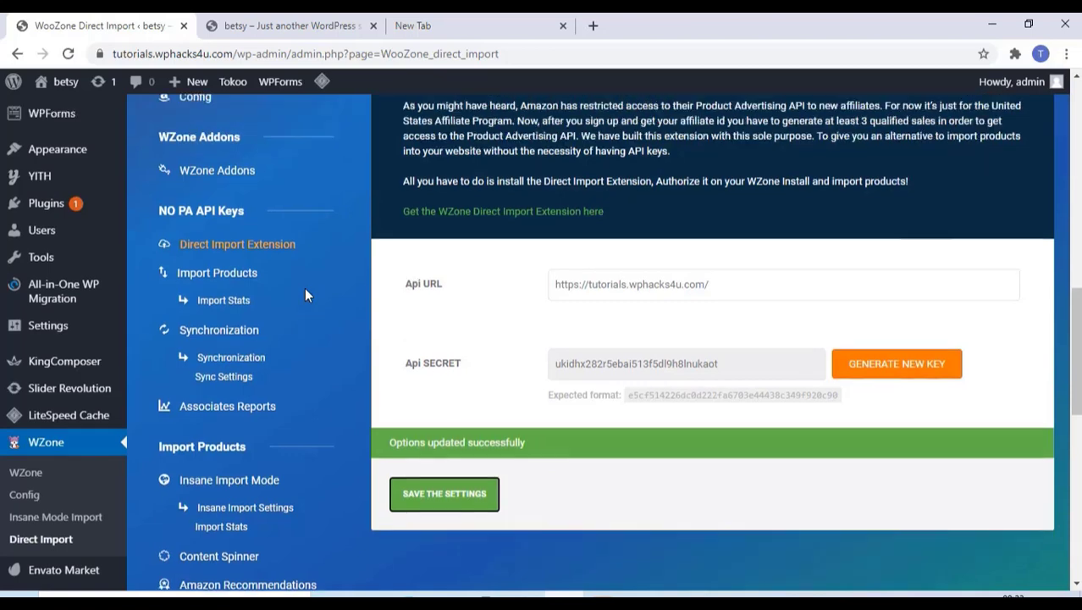
# - Open WZone Config and review the Amazon SETUP fields, showing New API 5.0 and Auto Detect
pyautogui.click(194, 227)
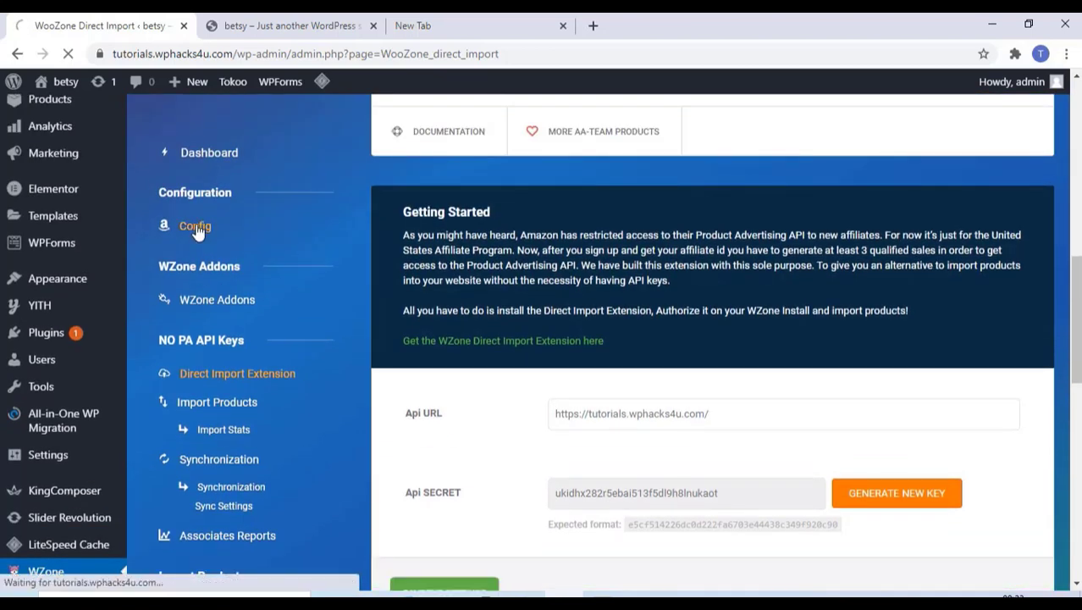
pyautogui.scroll(-7, 398, 315)
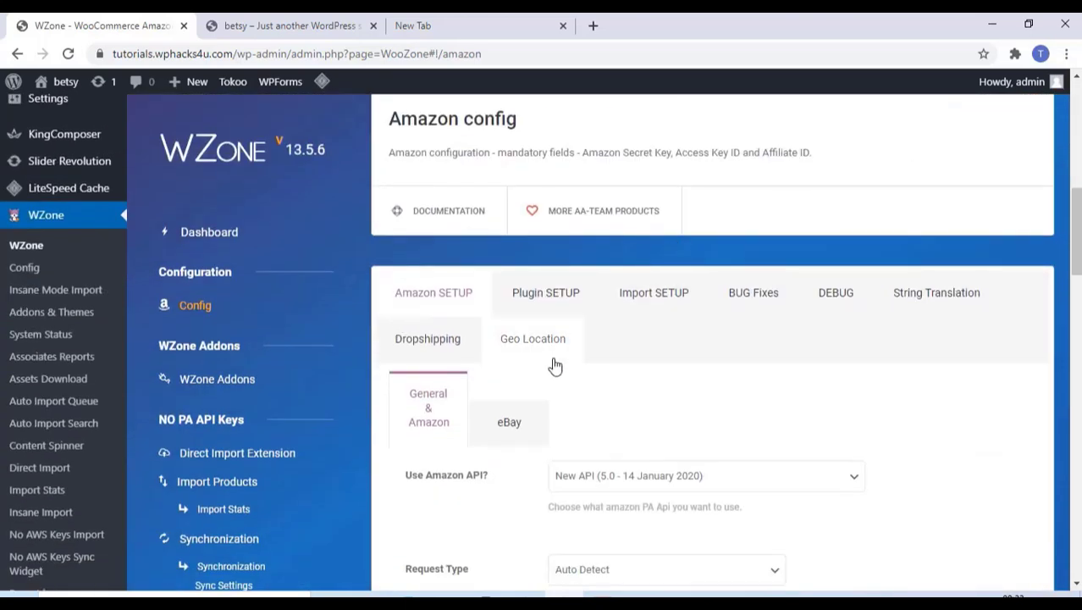
pyautogui.scroll(-2, 554, 367)
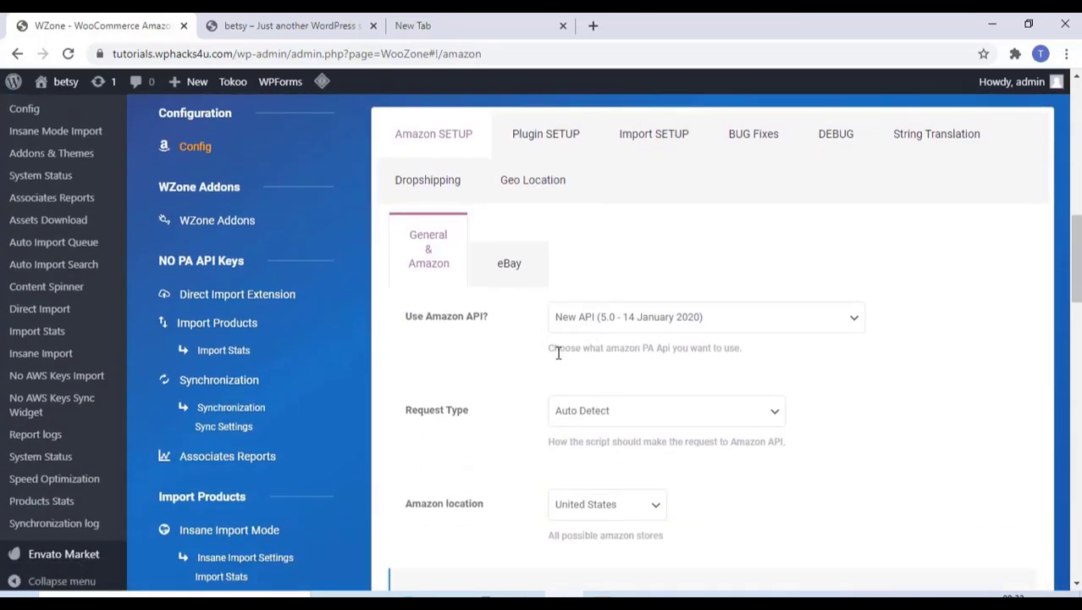
pyautogui.scroll(-8, 567, 348)
pyautogui.scroll(-1, 558, 363)
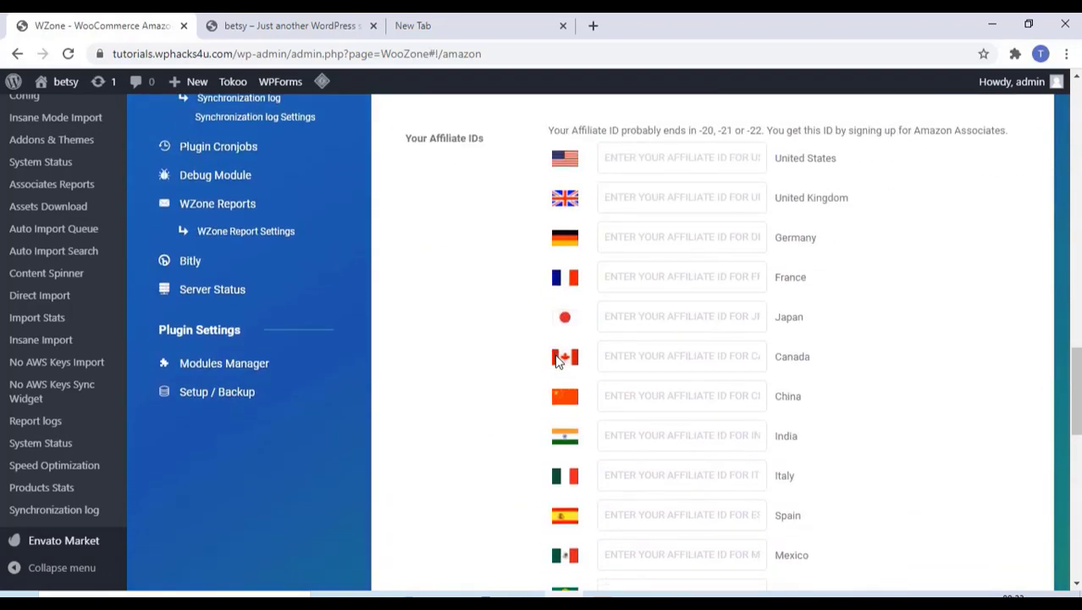
pyautogui.scroll(6, 558, 362)
pyautogui.scroll(6, 558, 362)
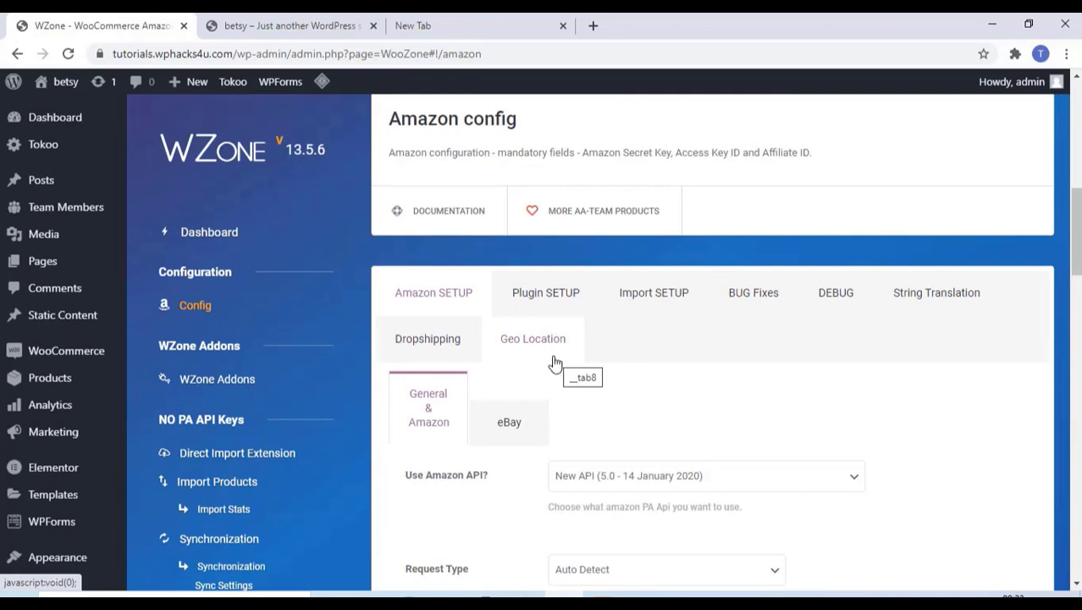
pyautogui.click(551, 298)
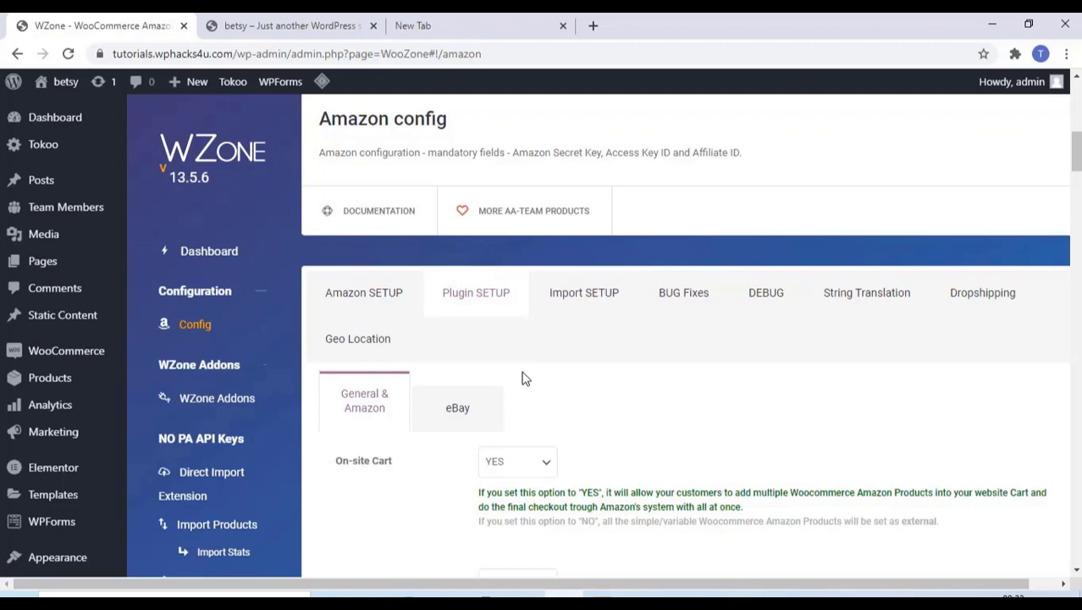
pyautogui.scroll(-5, 522, 379)
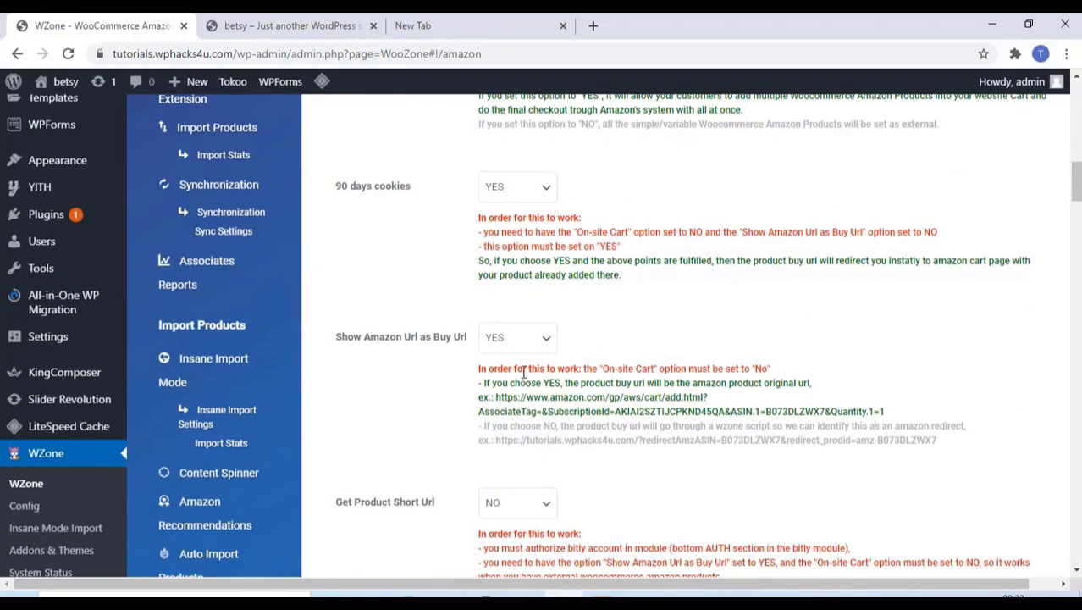
pyautogui.scroll(-3, 524, 373)
pyautogui.scroll(-3, 523, 373)
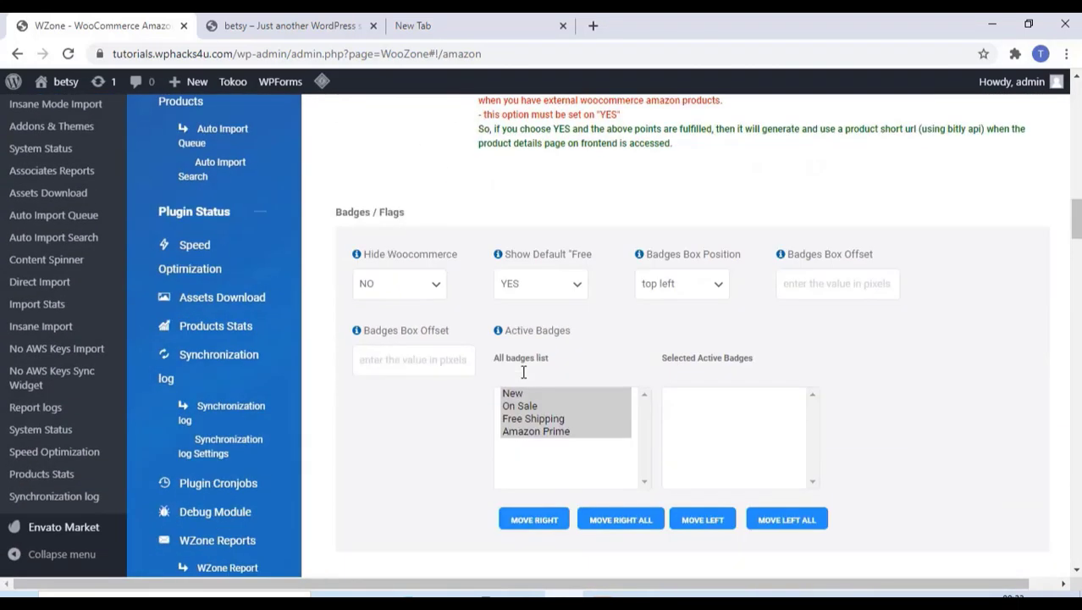
pyautogui.scroll(-5, 523, 373)
pyautogui.scroll(-5, 523, 378)
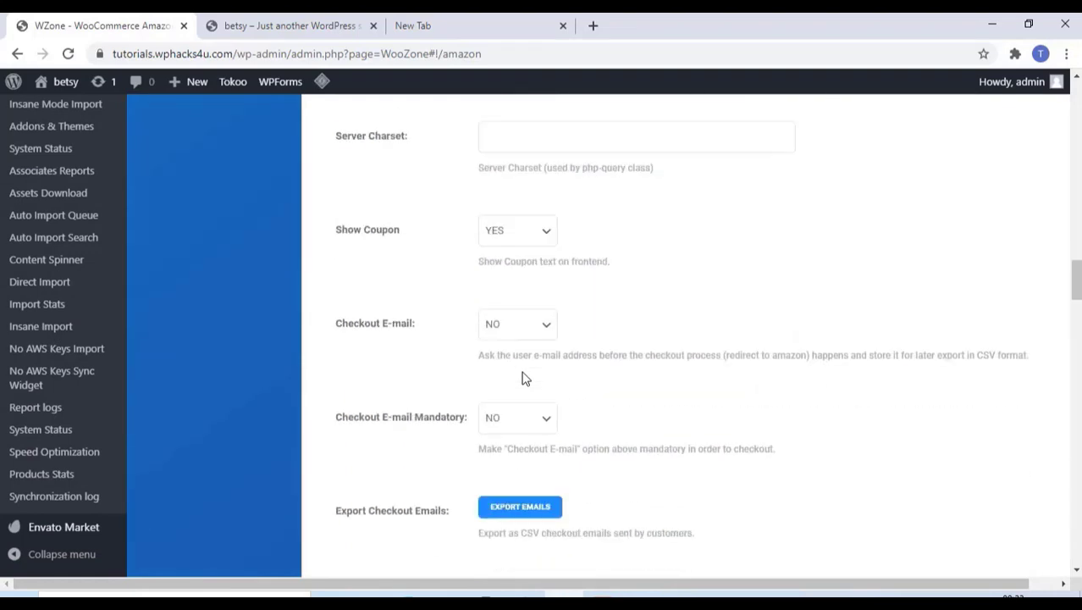
pyautogui.scroll(-10, 523, 378)
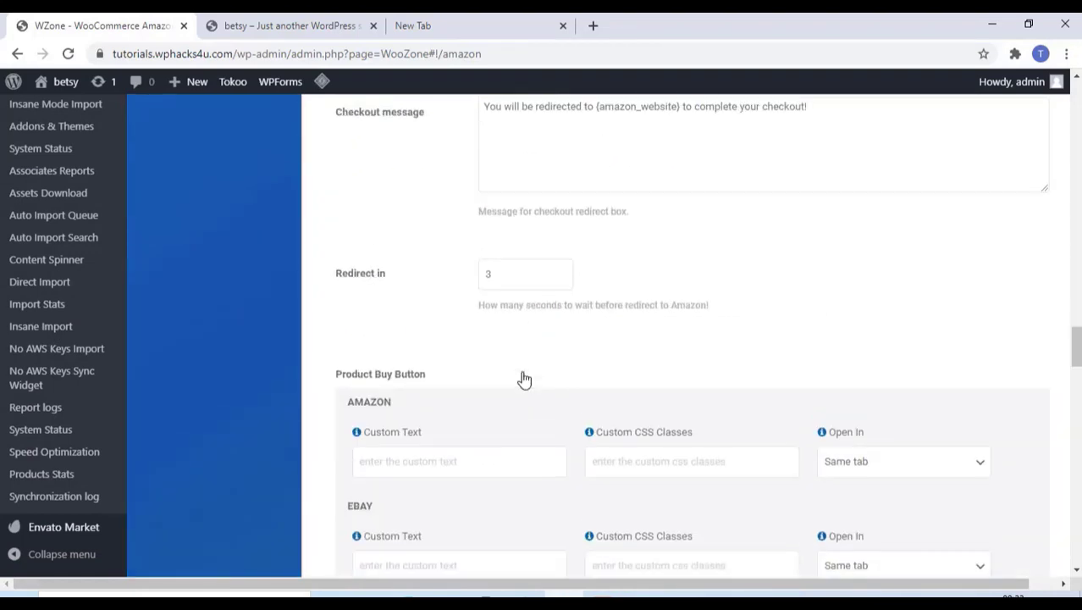
pyautogui.scroll(-5, 524, 378)
pyautogui.scroll(-2, 523, 373)
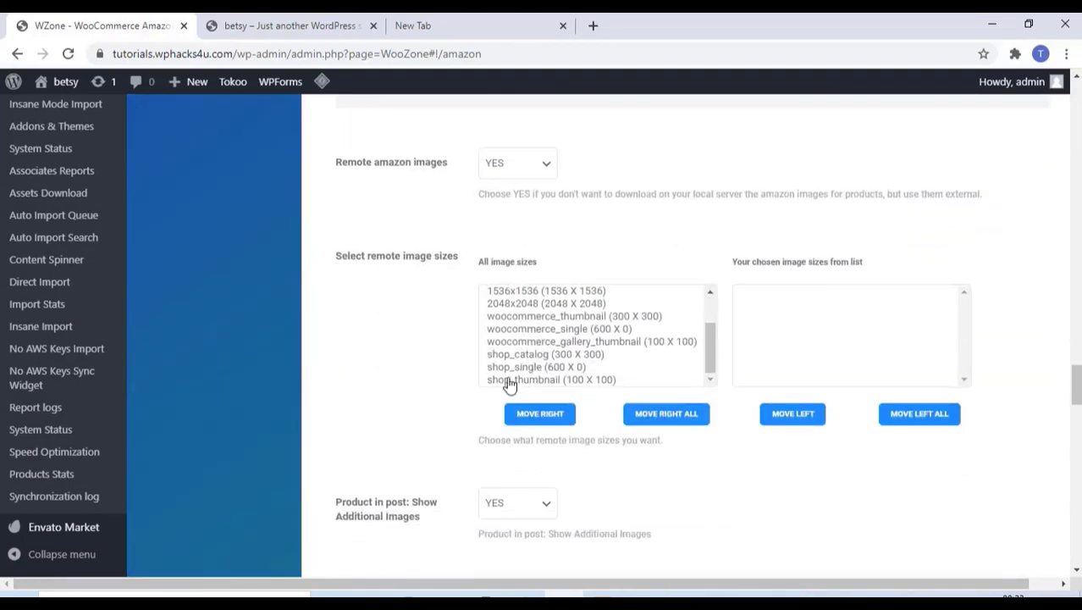
pyautogui.scroll(-5, 437, 407)
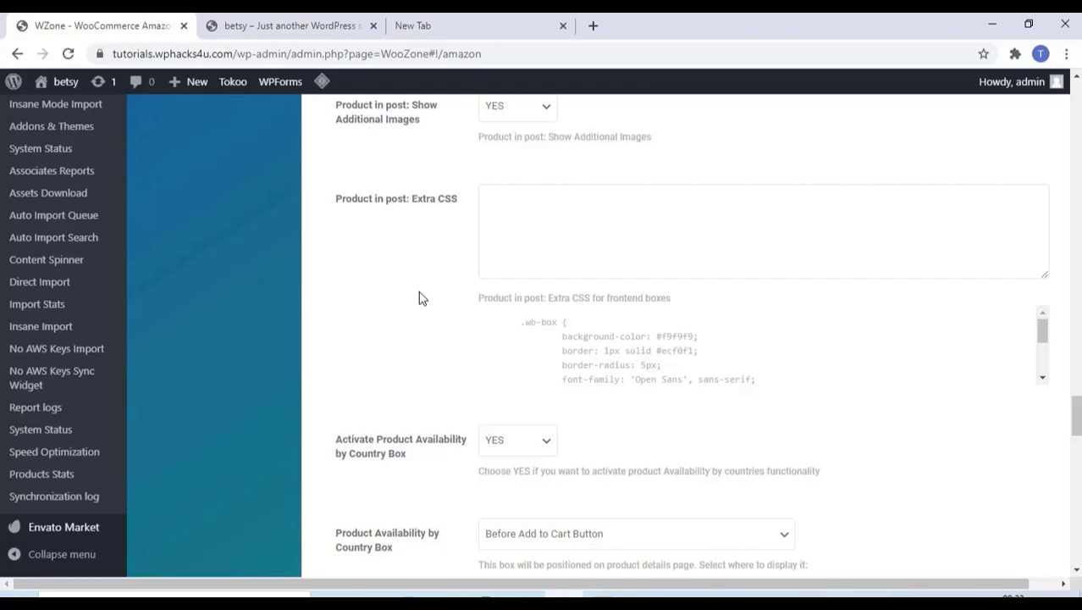
pyautogui.scroll(-4, 421, 297)
pyautogui.scroll(-5, 421, 297)
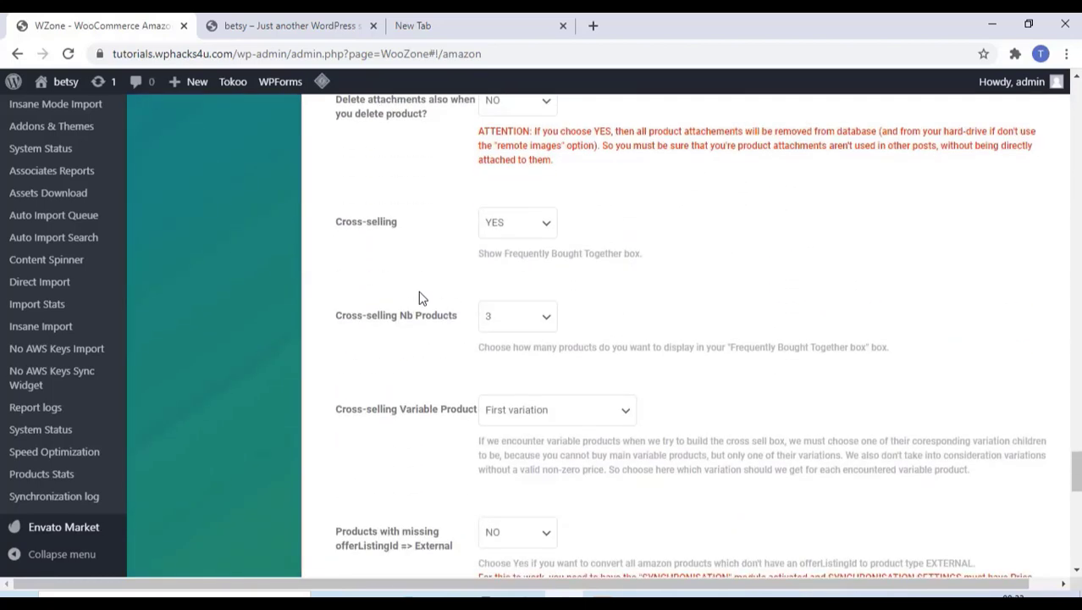
pyautogui.scroll(-11, 421, 297)
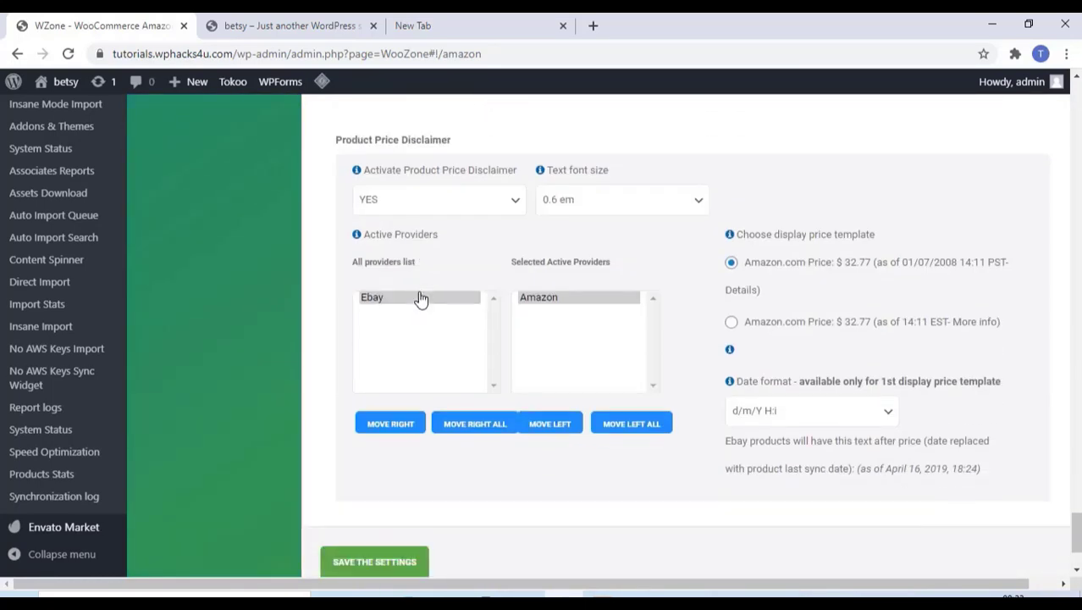
pyautogui.scroll(-3, 421, 298)
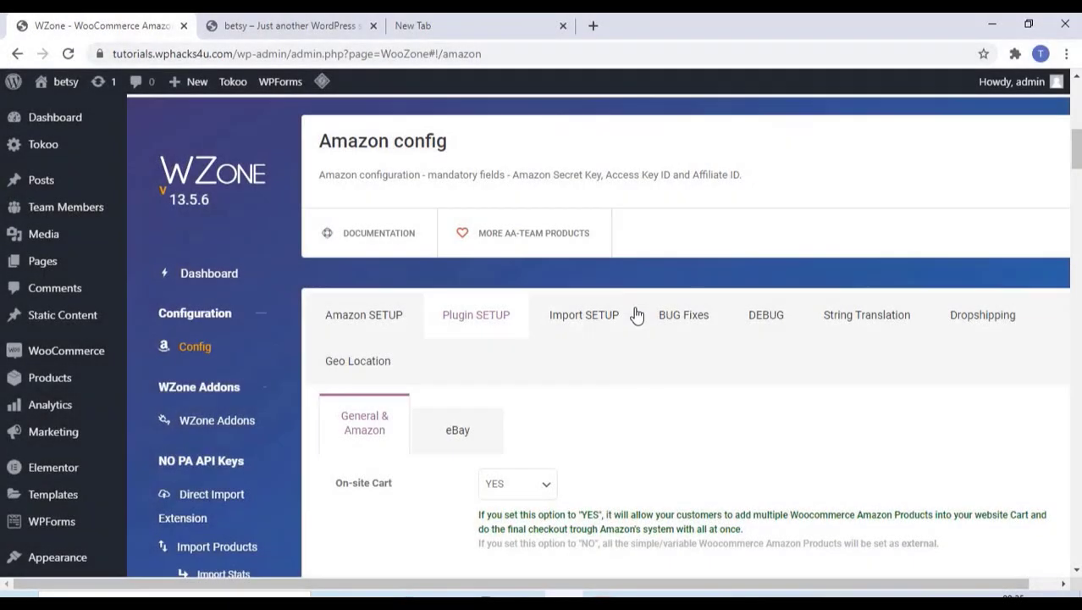
# - Review the Import SETUP tab options, including Import Attributes set to YES
pyautogui.click(564, 330)
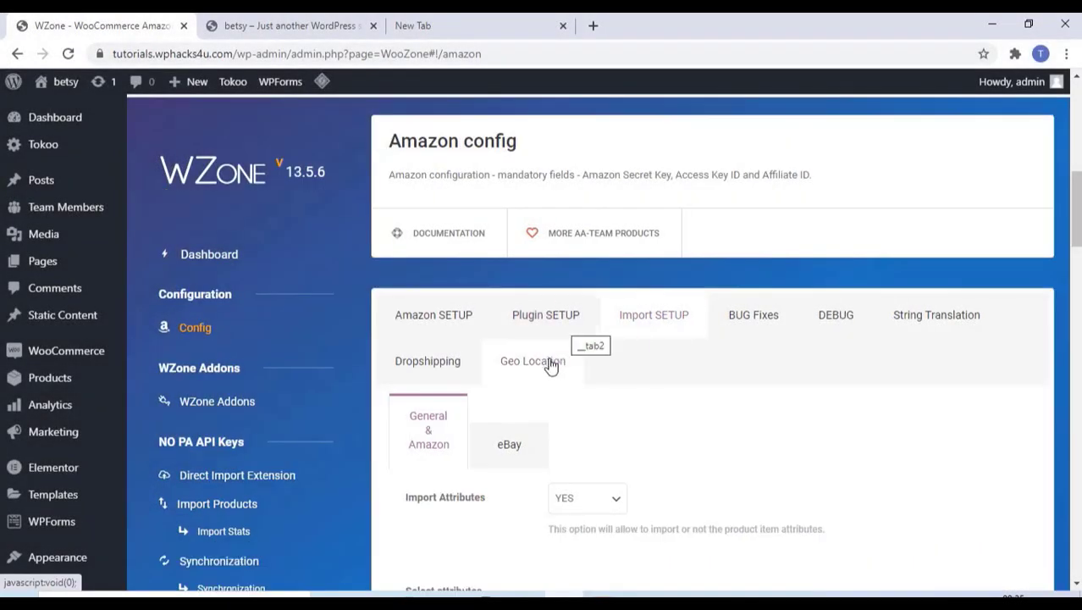
pyautogui.scroll(-5, 542, 379)
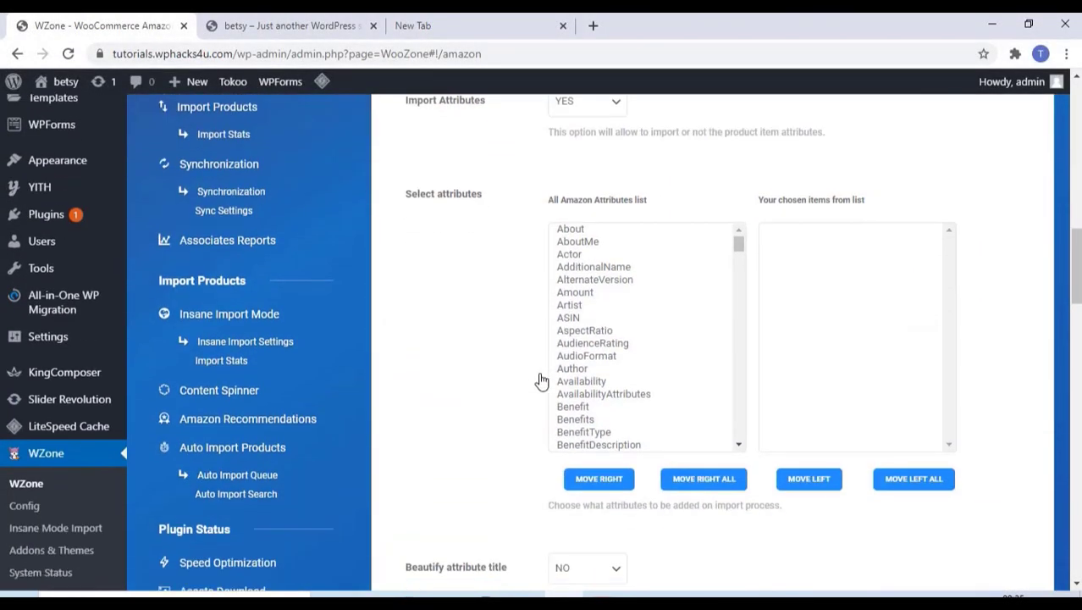
pyautogui.scroll(-5, 542, 379)
pyautogui.scroll(-5, 542, 380)
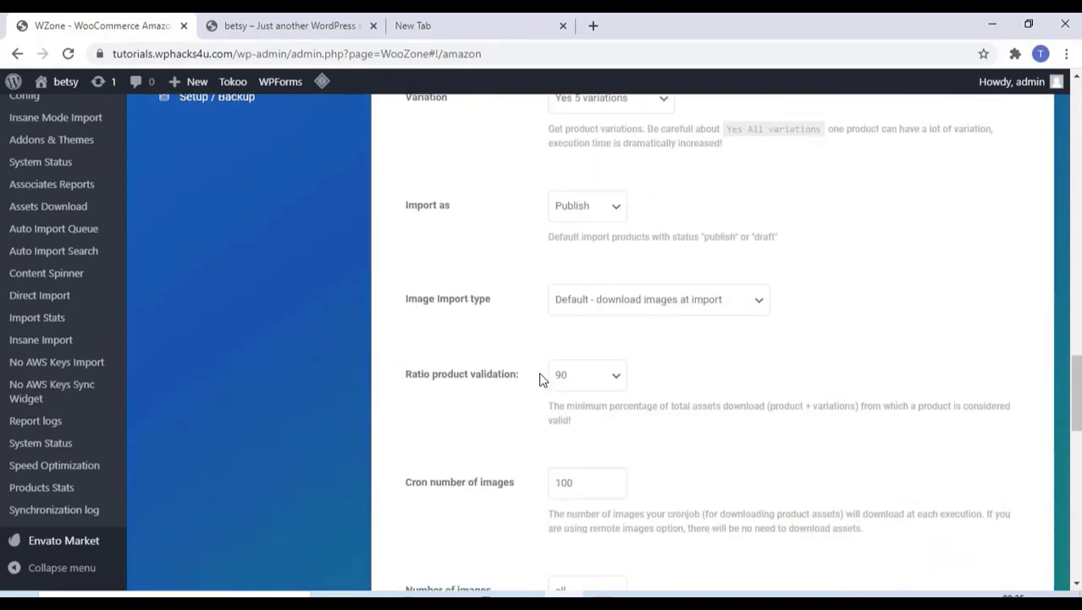
pyautogui.scroll(-10, 542, 380)
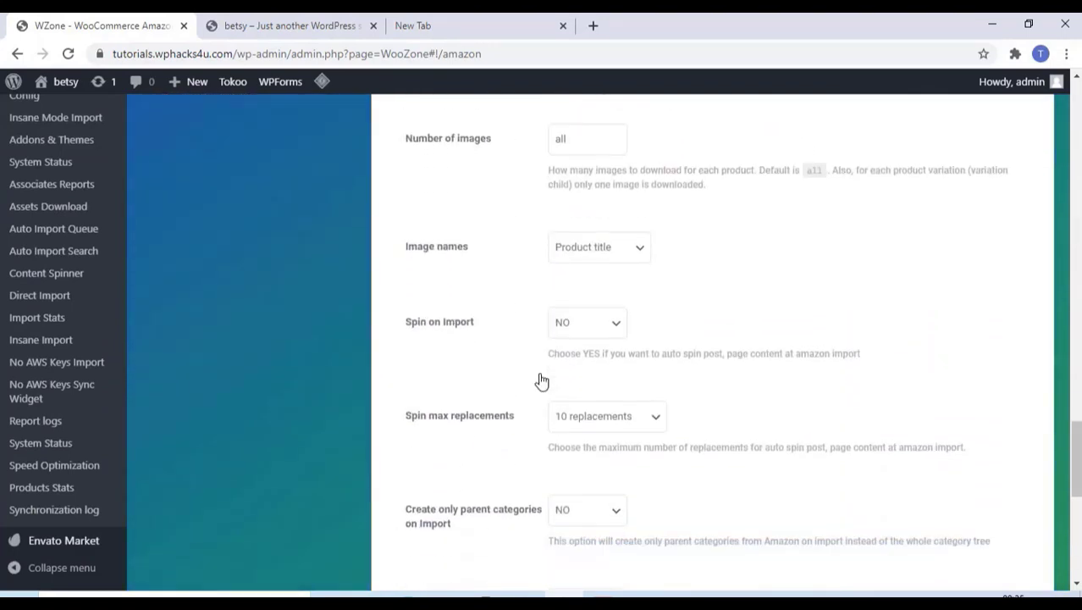
pyautogui.scroll(-3, 542, 380)
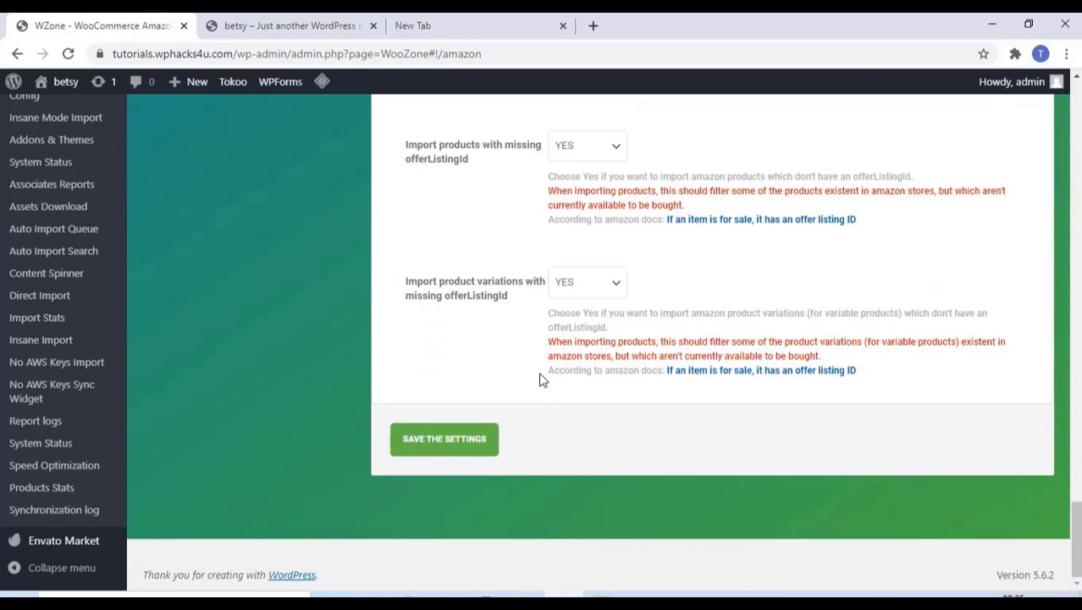
pyautogui.scroll(20, 542, 380)
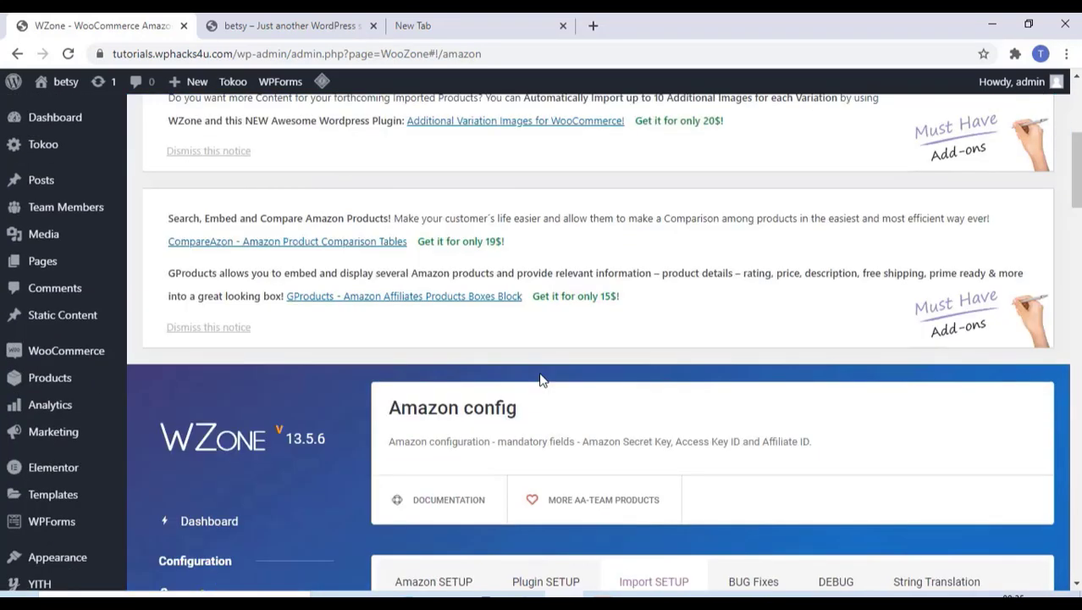
pyautogui.scroll(-4, 542, 380)
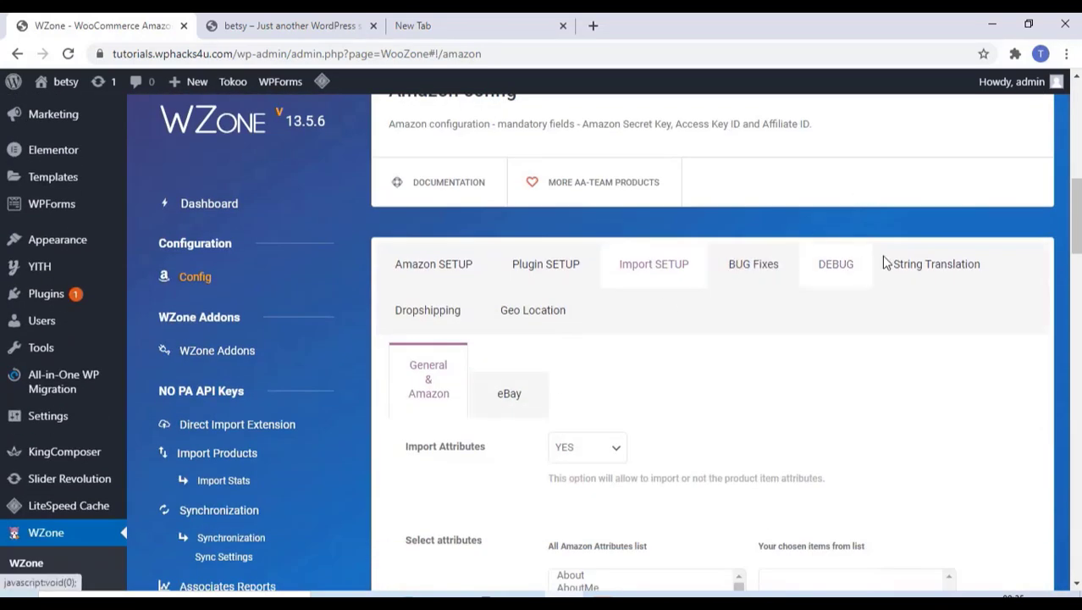
# - Set Disable amazon checkout to YES on the Dropshipping tab
pyautogui.click(435, 312)
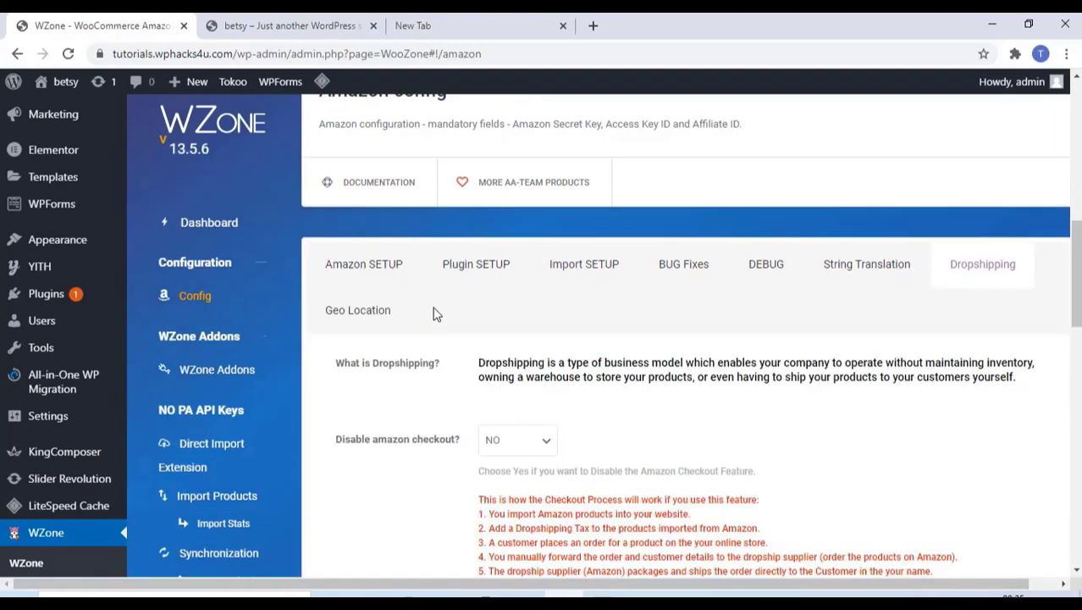
pyautogui.scroll(-3, 433, 314)
pyautogui.click(530, 206)
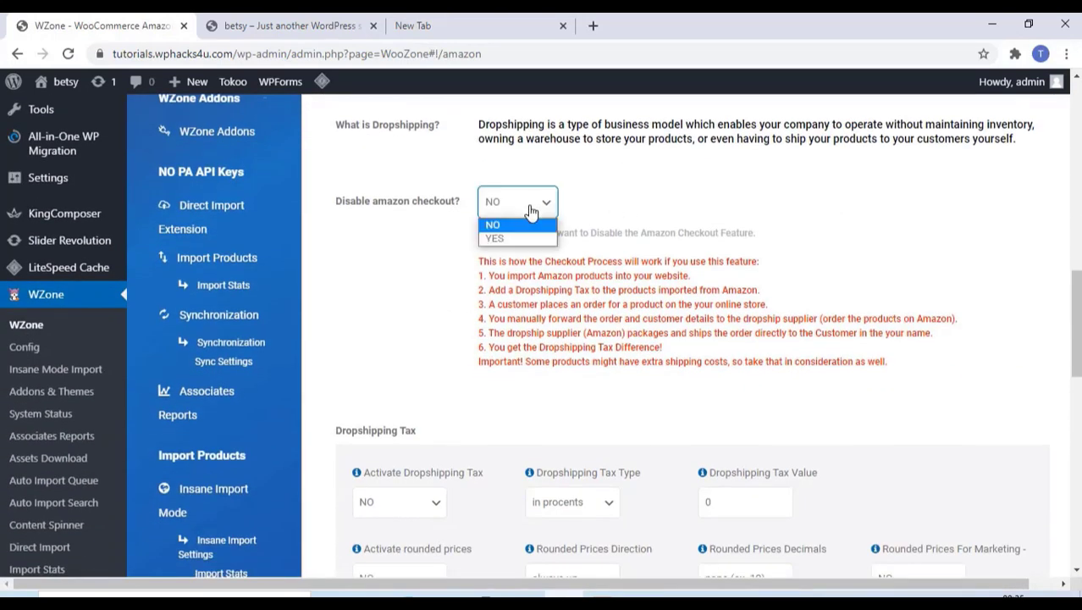
pyautogui.click(496, 238)
# - Activate the dropshipping tax at 5 percent and save the settings
pyautogui.scroll(-3, 416, 348)
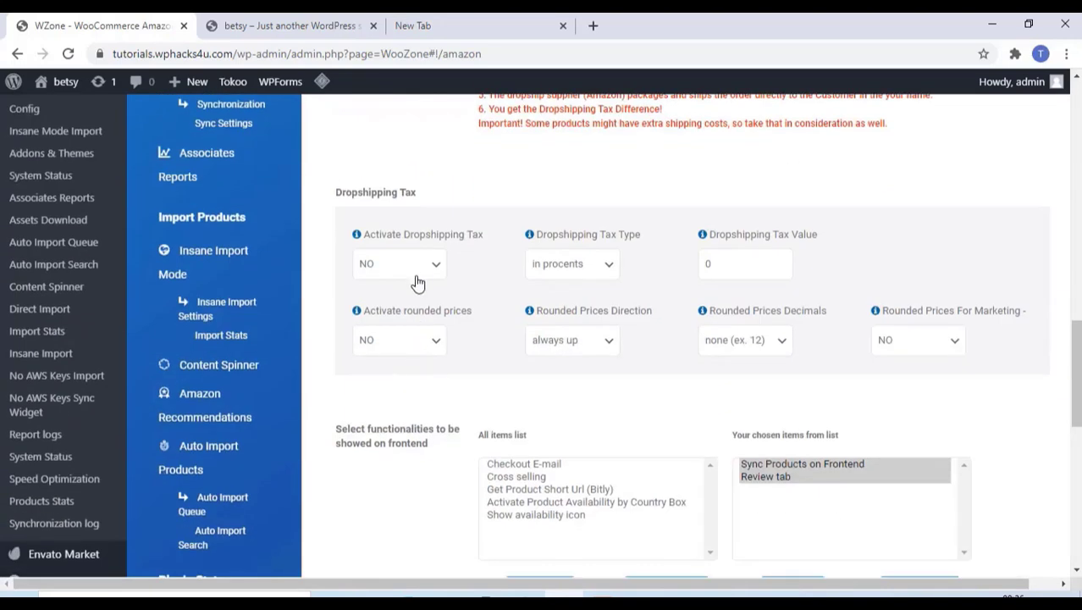
pyautogui.click(421, 270)
pyautogui.click(415, 286)
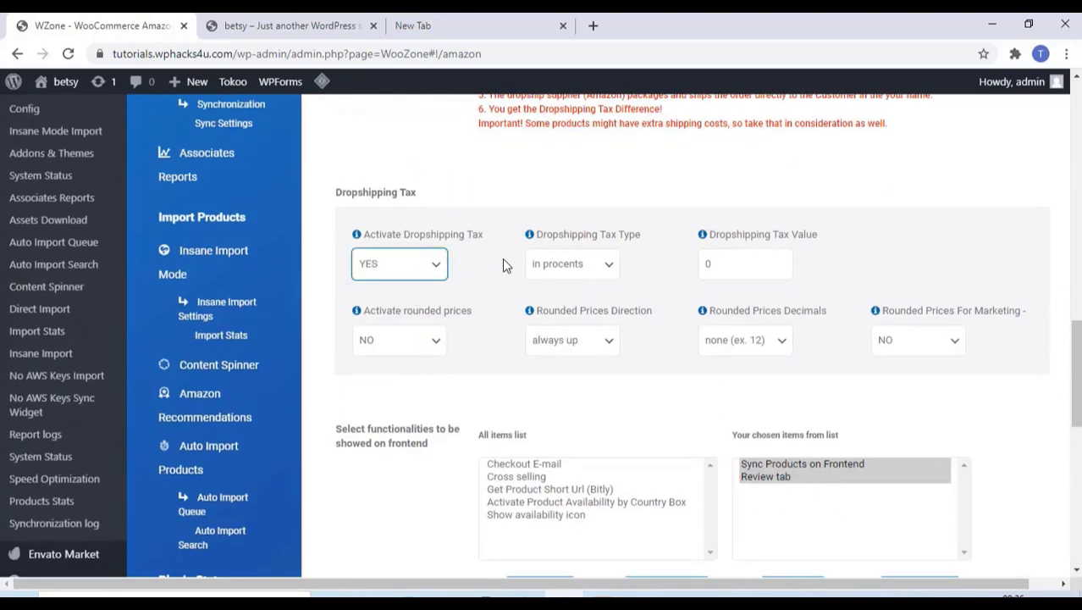
pyautogui.doubleClick(722, 265)
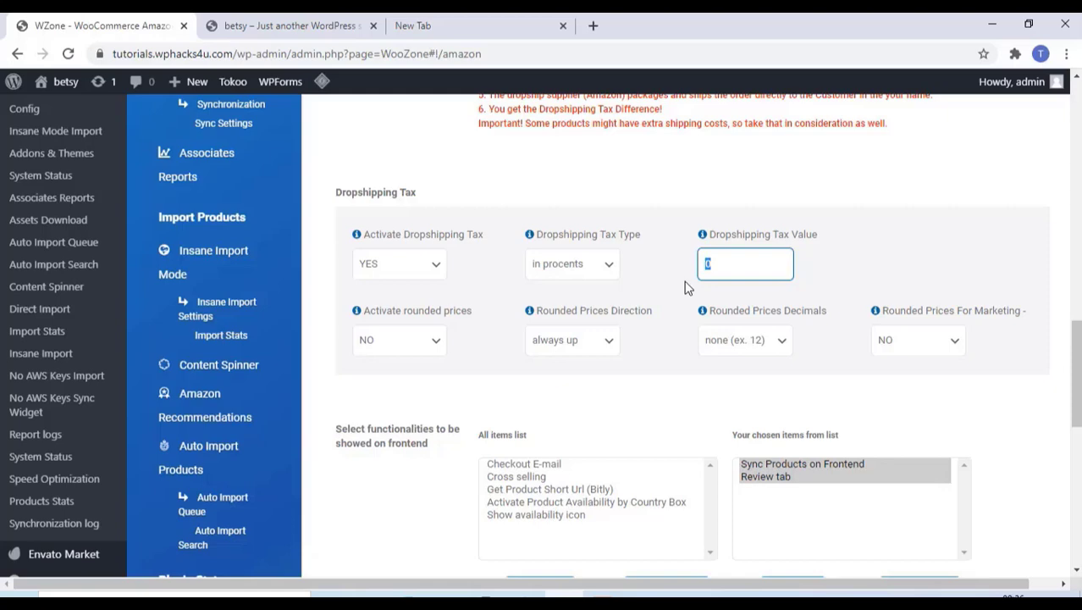
pyautogui.click(688, 287)
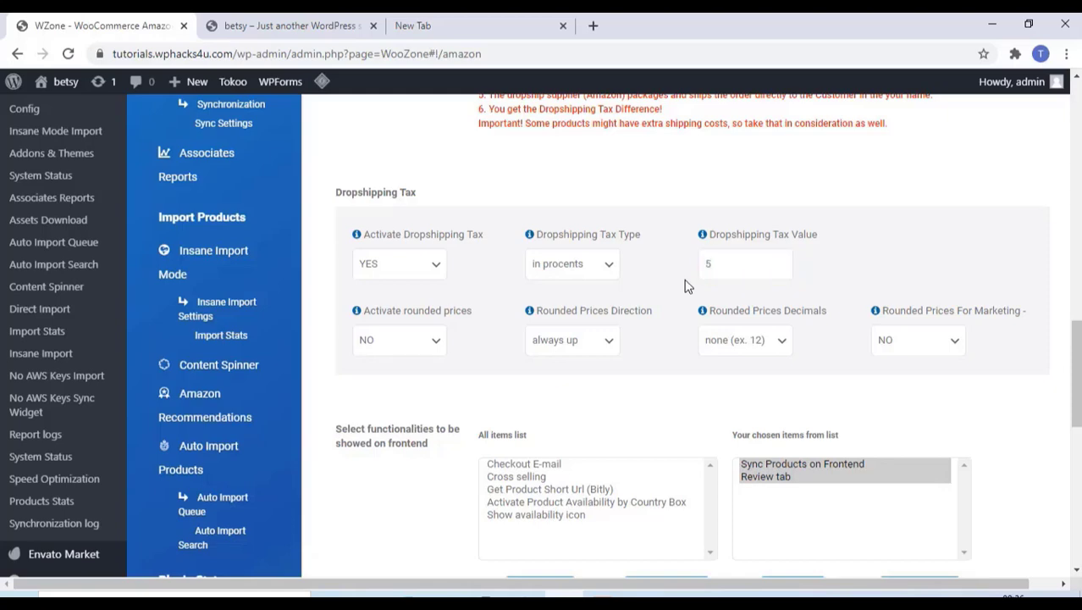
pyautogui.scroll(-5, 453, 380)
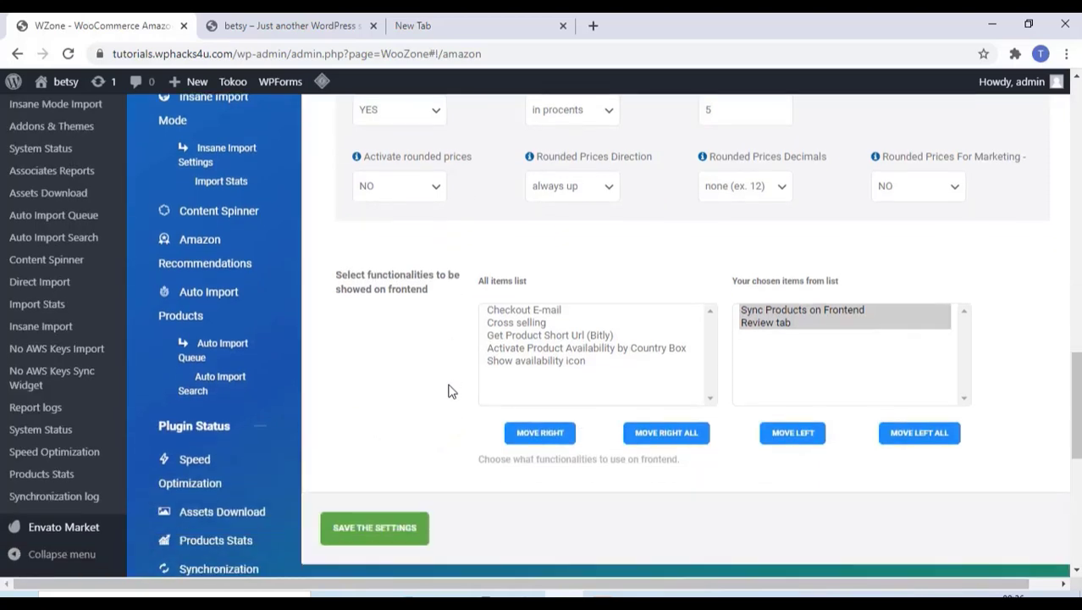
pyautogui.click(371, 304)
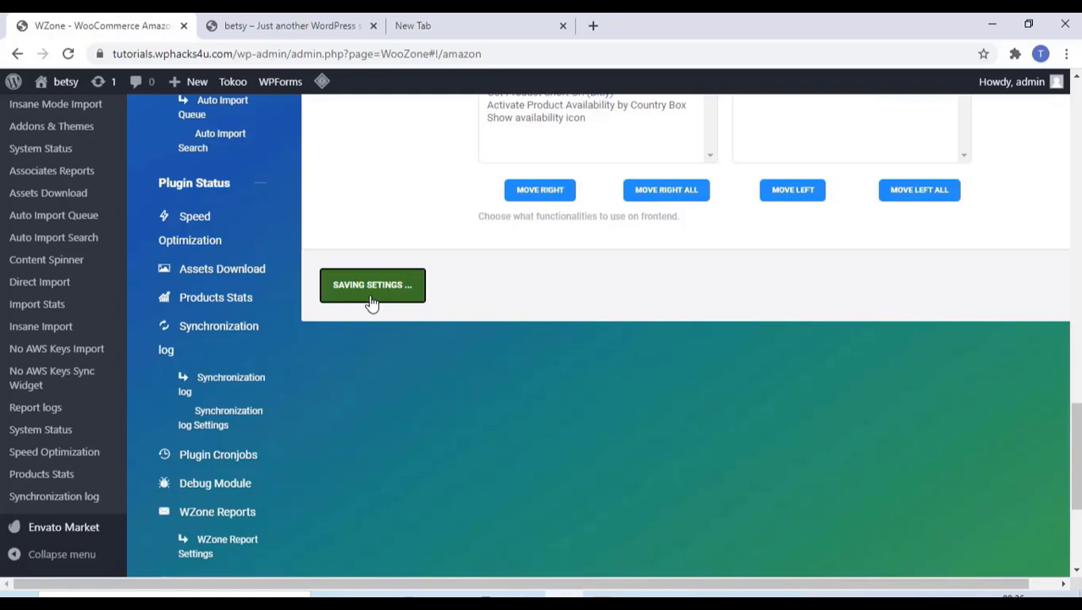
pyautogui.scroll(5, 378, 294)
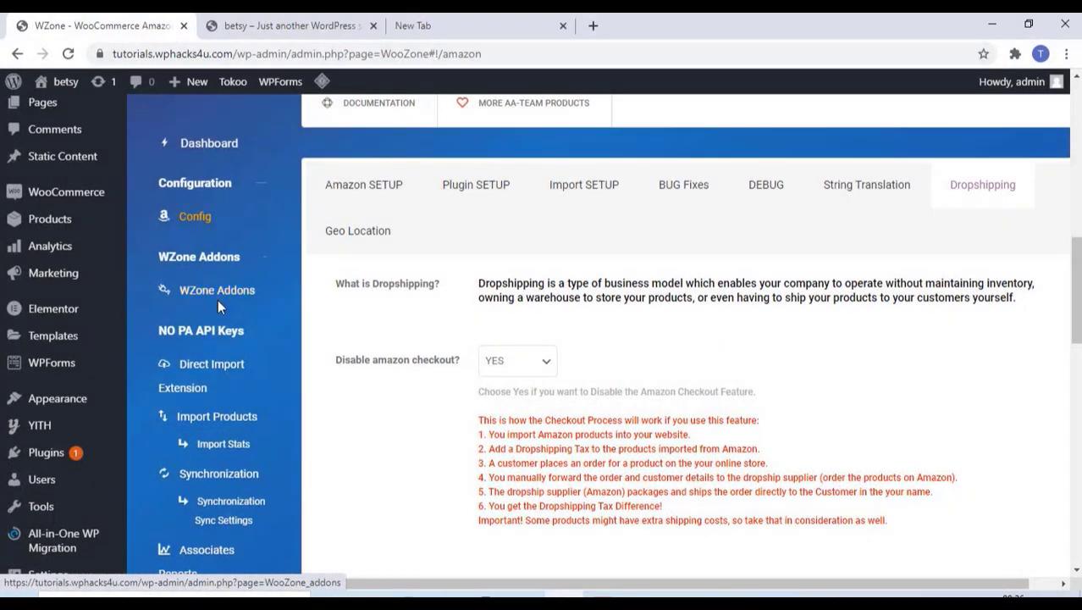
# - Open the Direct Import Extension page showing the Api URL and Api SECRET fields
pyautogui.scroll(-1, 217, 299)
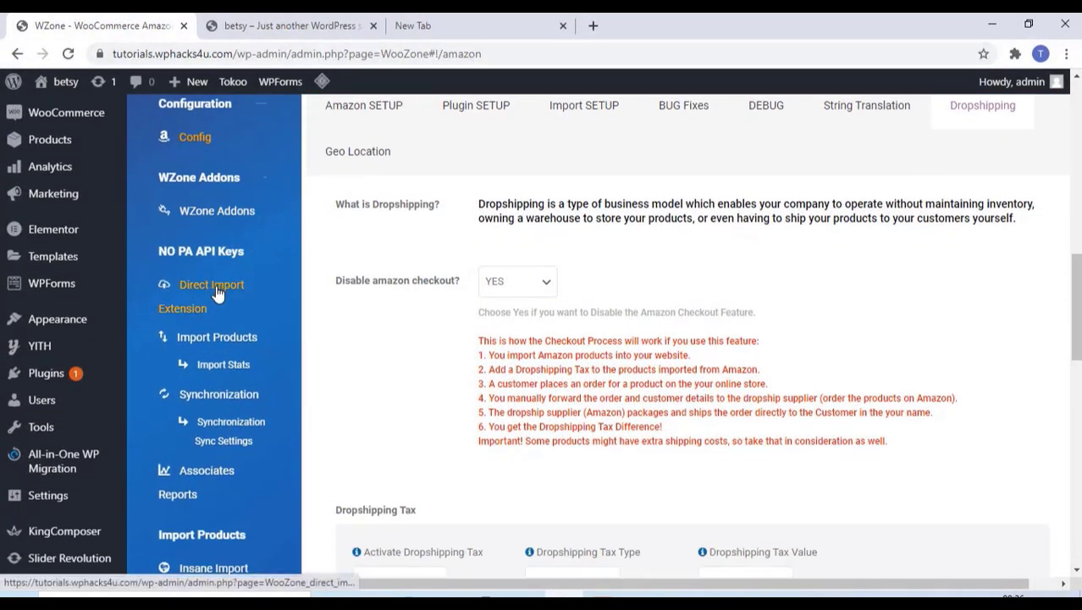
pyautogui.click(218, 293)
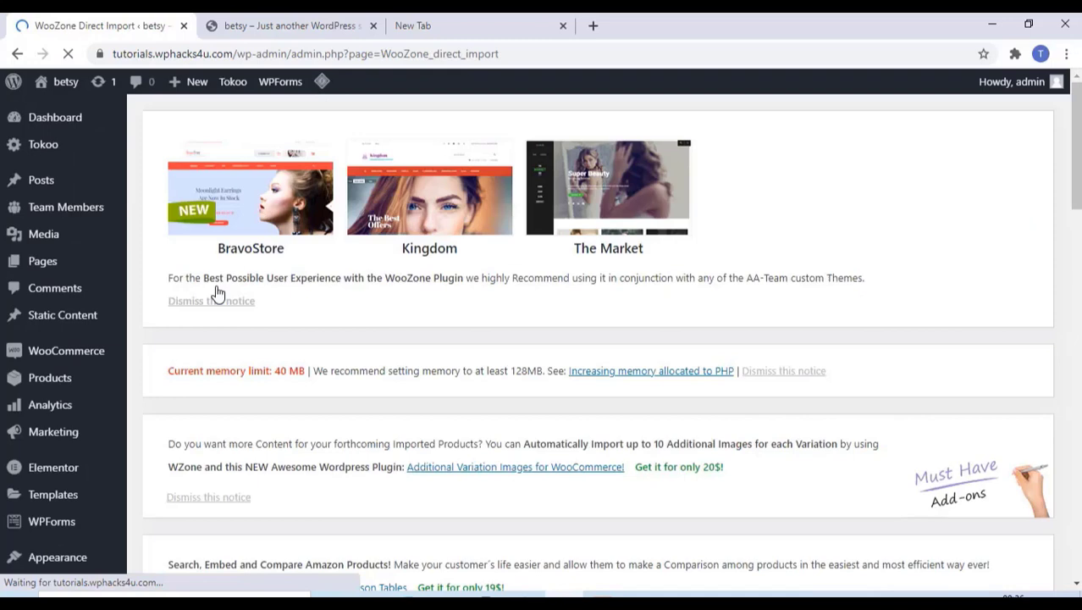
pyautogui.scroll(-9, 217, 293)
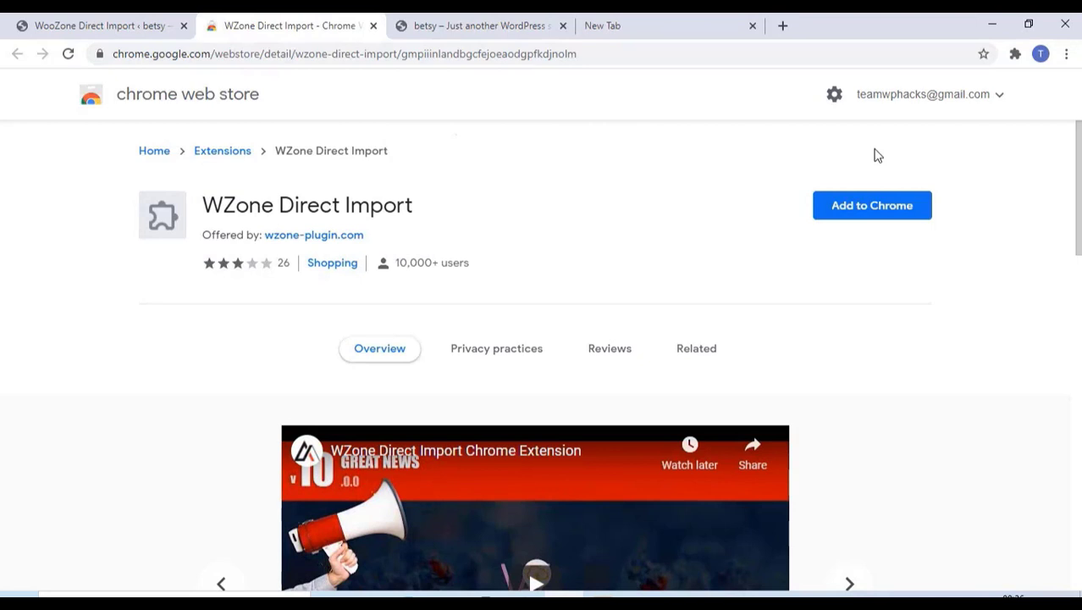
# - Add the WZone Direct Import extension to Chrome and dismiss the confirmation popup
pyautogui.click(842, 214)
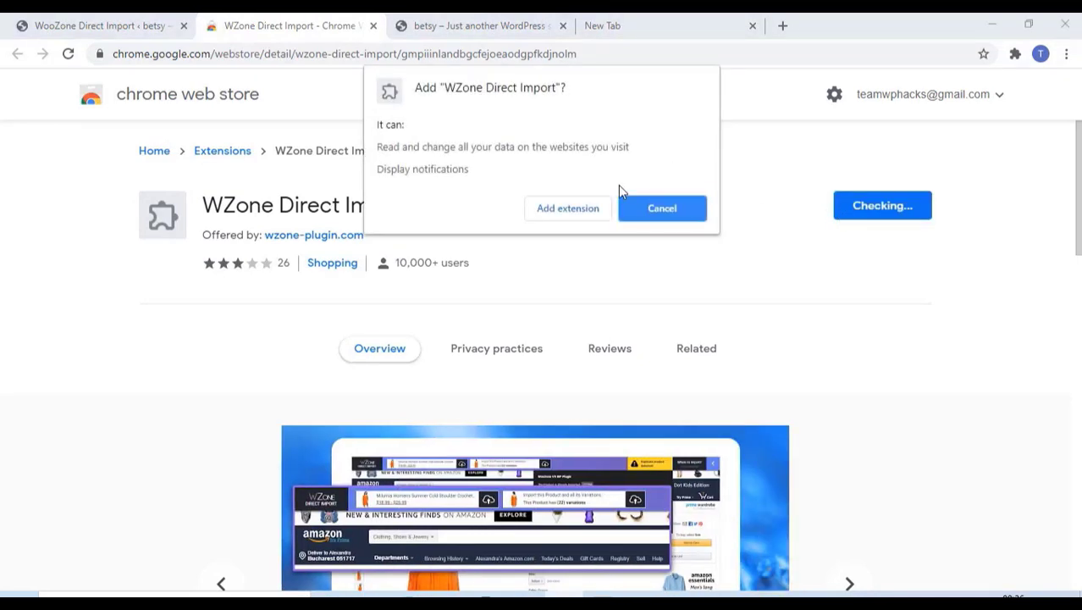
pyautogui.click(565, 210)
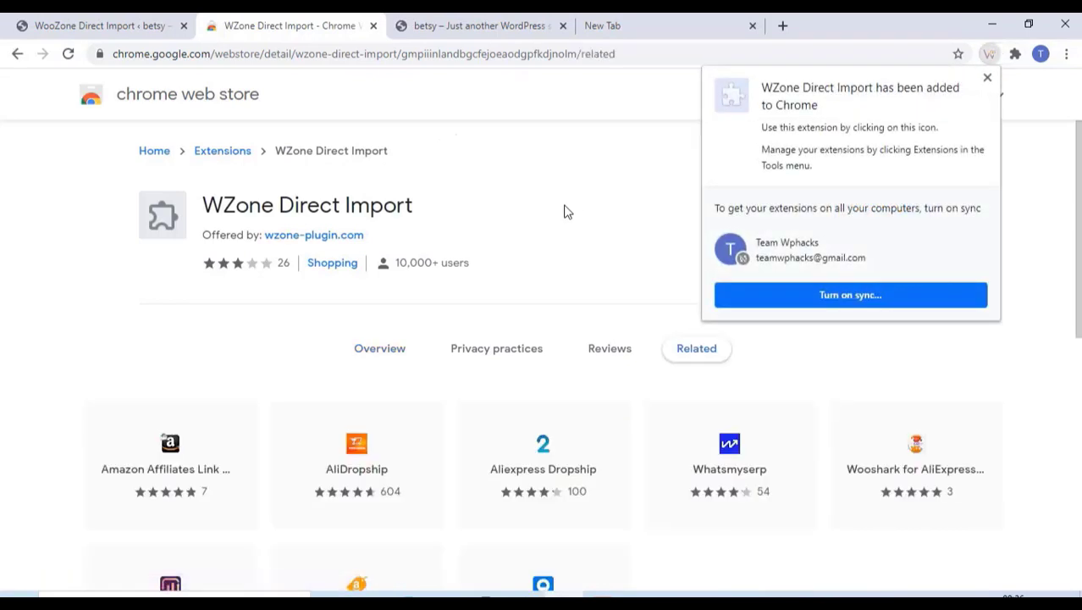
pyautogui.click(988, 79)
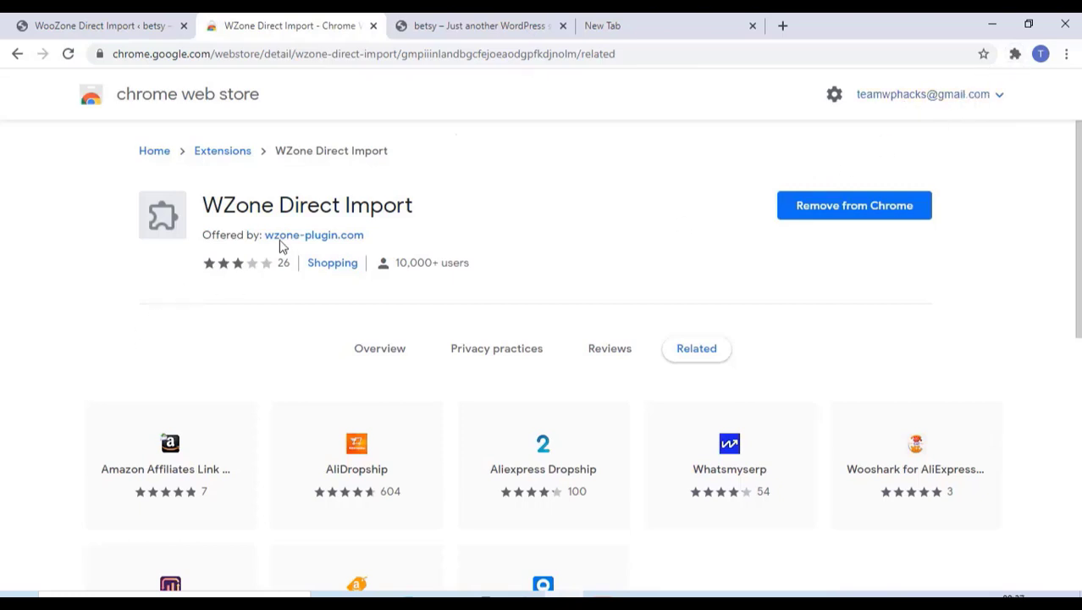
# - Reload the WooZone Direct Import page, authorize the extension, and return to the Web Store
pyautogui.click(58, 23)
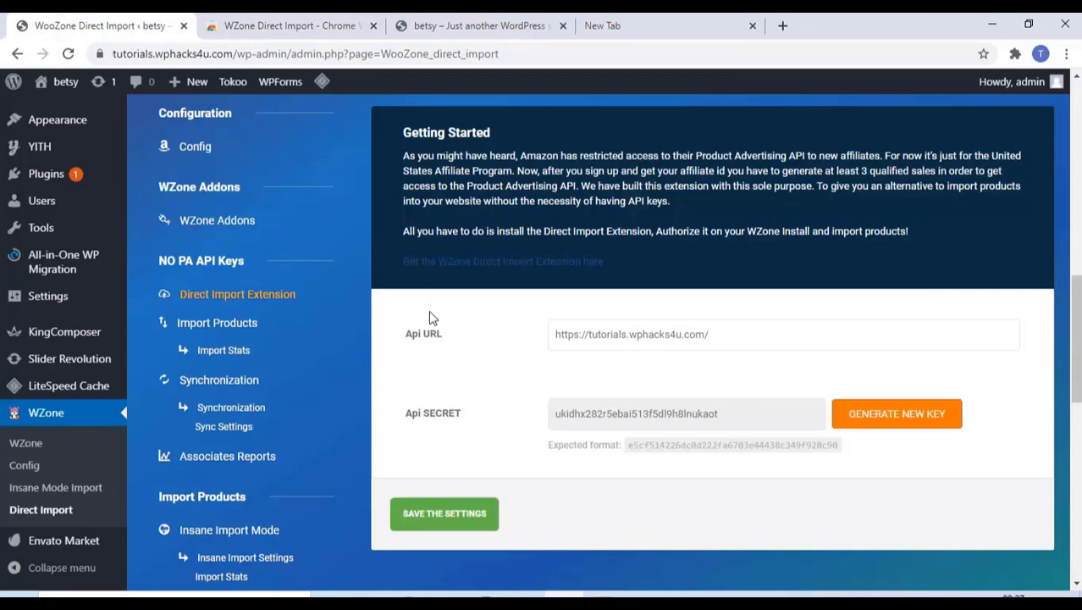
pyautogui.rightClick(404, 313)
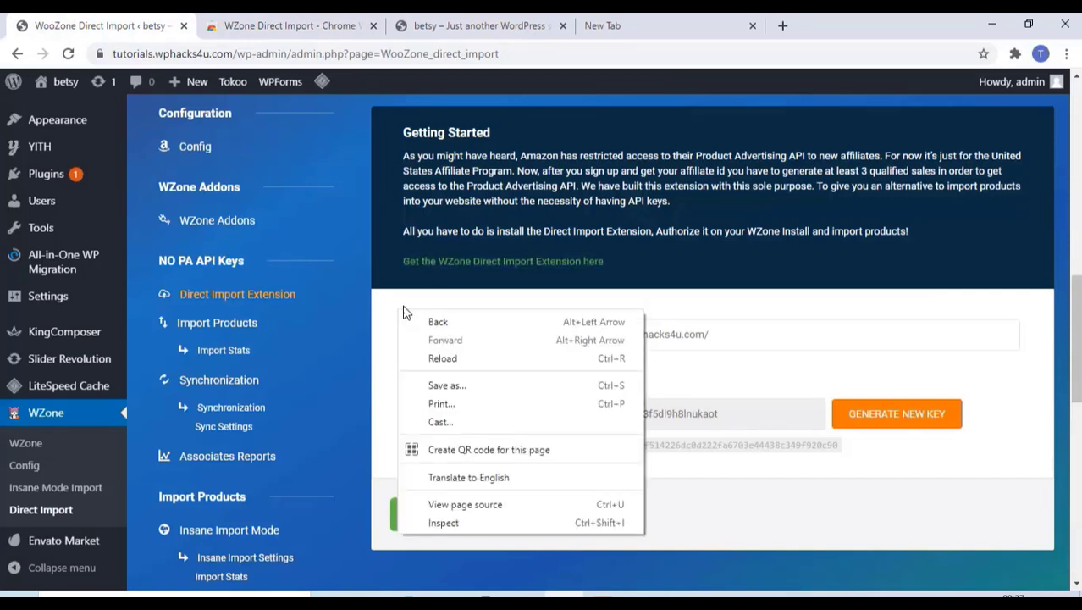
pyautogui.click(436, 358)
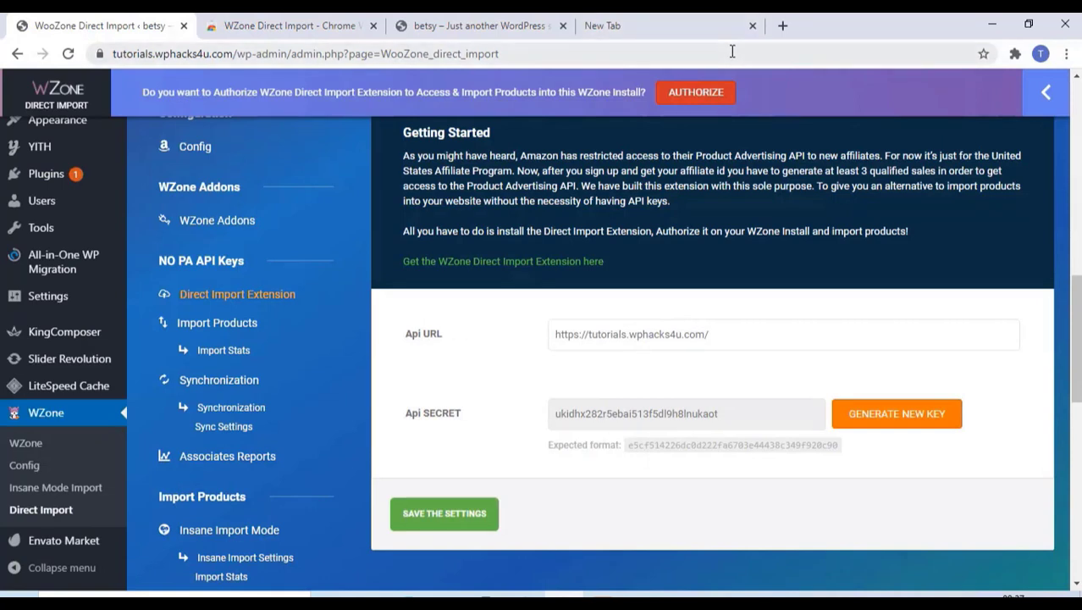
pyautogui.click(696, 95)
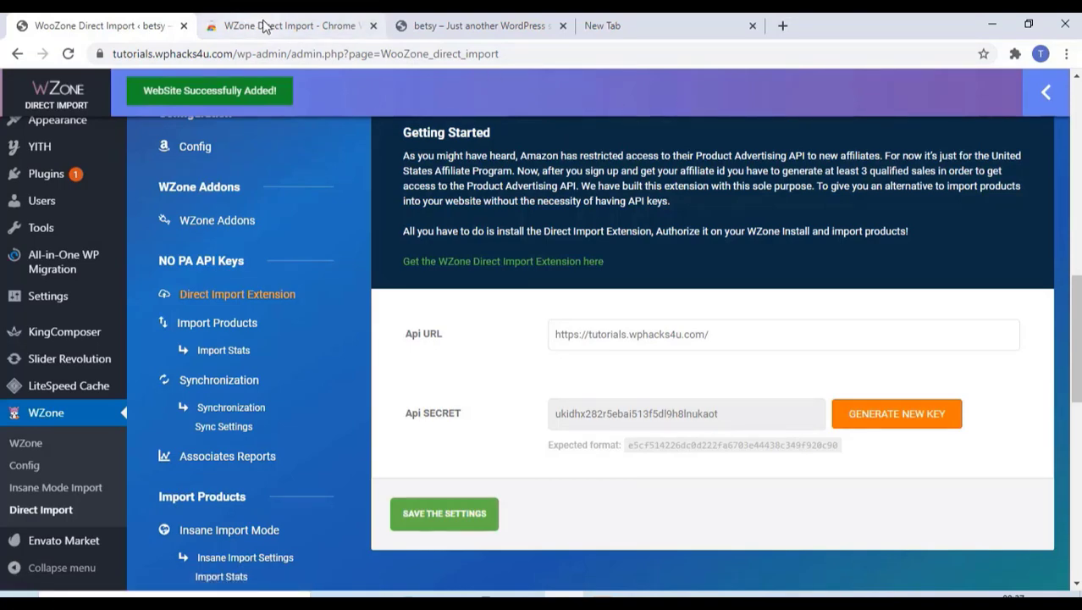
pyautogui.click(312, 32)
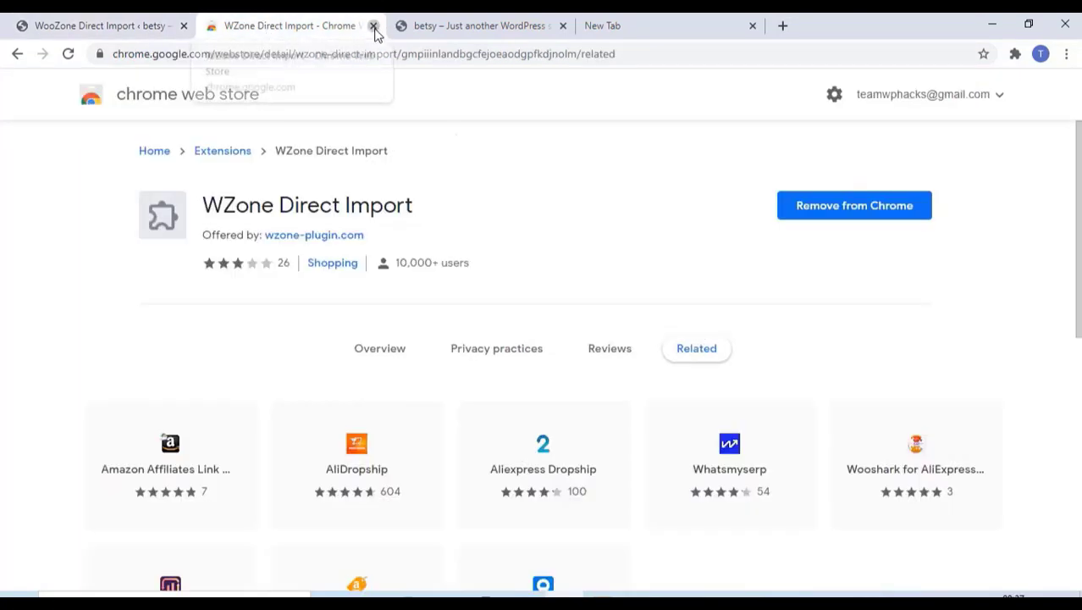
# - Close the Web Store tab and open the Shopping Queen Women's Rayon Straight Kurta (₹494.00) in a new window
pyautogui.click(374, 27)
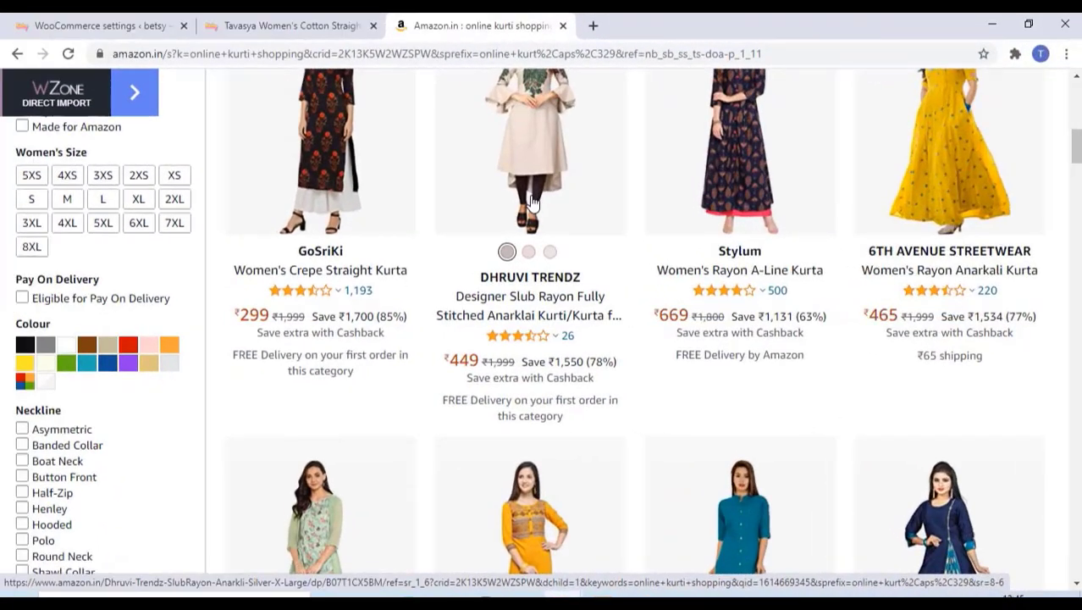
pyautogui.rightClick(534, 198)
pyautogui.scroll(-5, 459, 298)
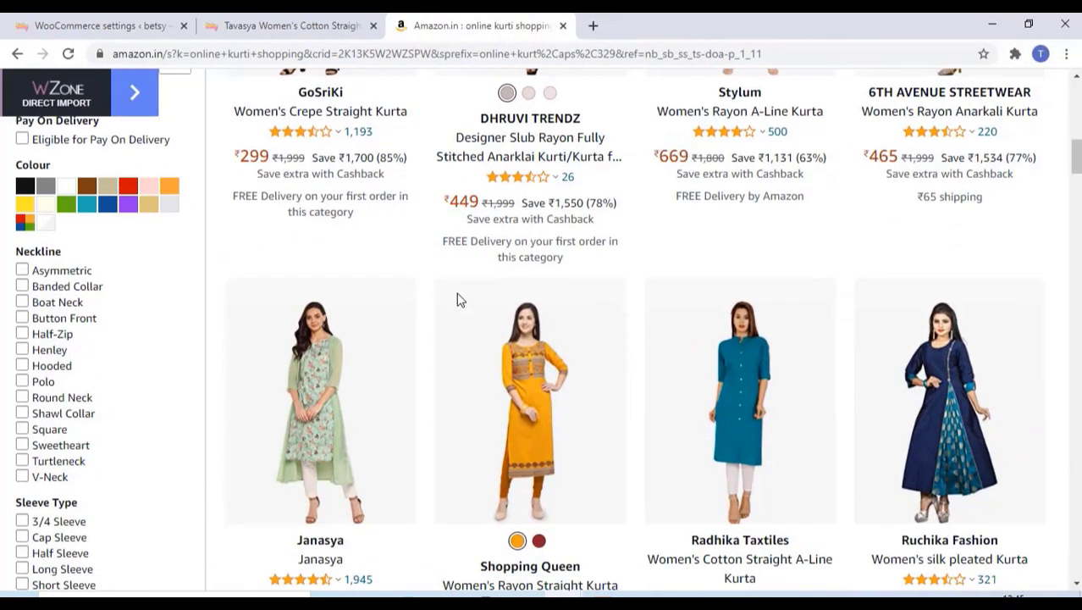
pyautogui.rightClick(525, 247)
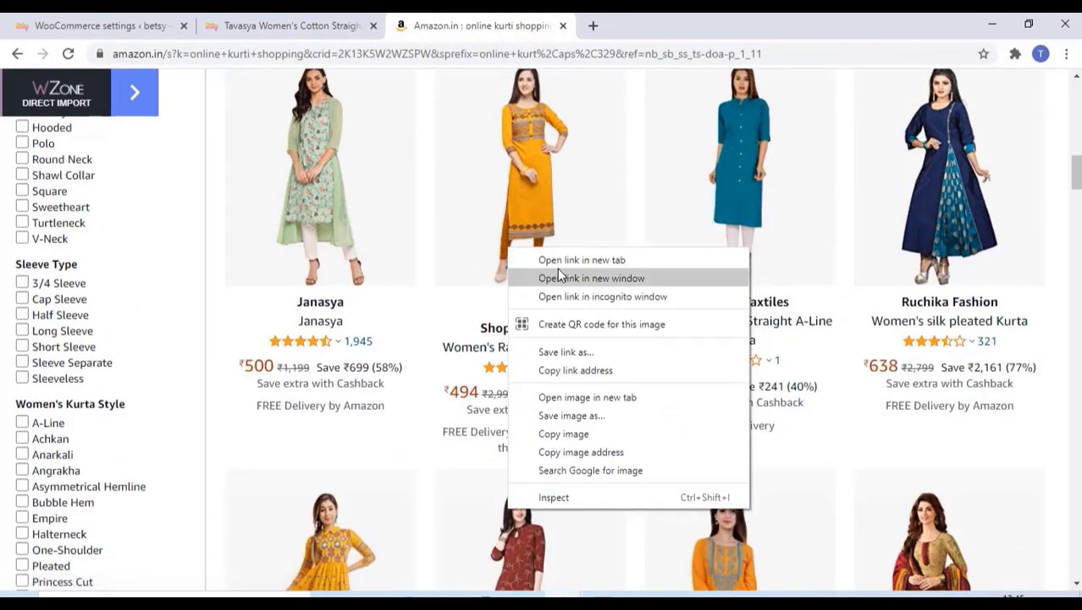
pyautogui.click(559, 273)
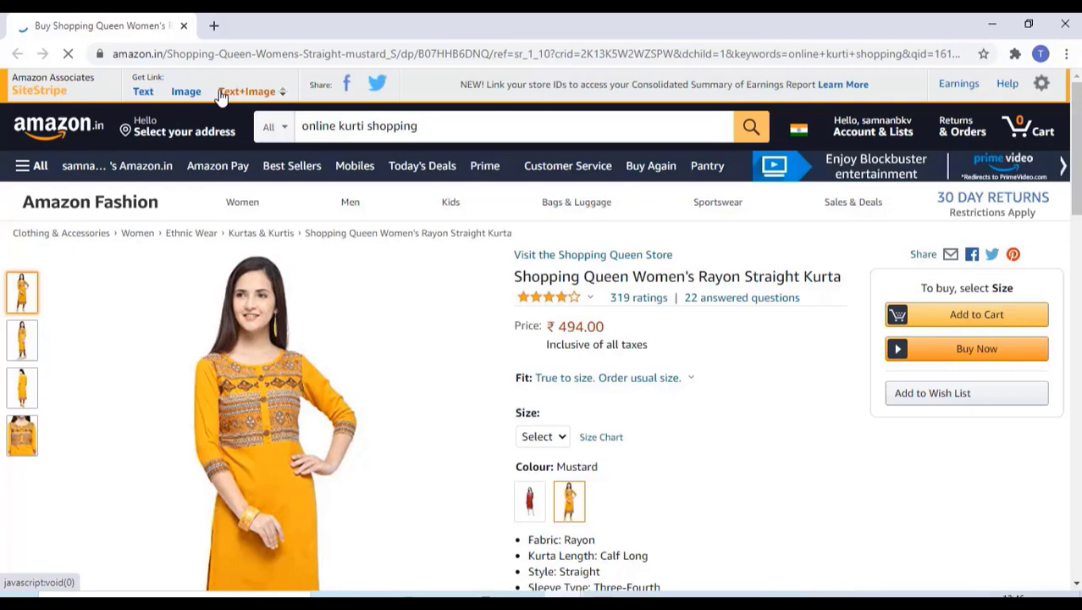
# - Import the Shopping Queen kurta and all its variations through the WZone Direct Import bar as product ID 2188
pyautogui.moveTo(240, 281)
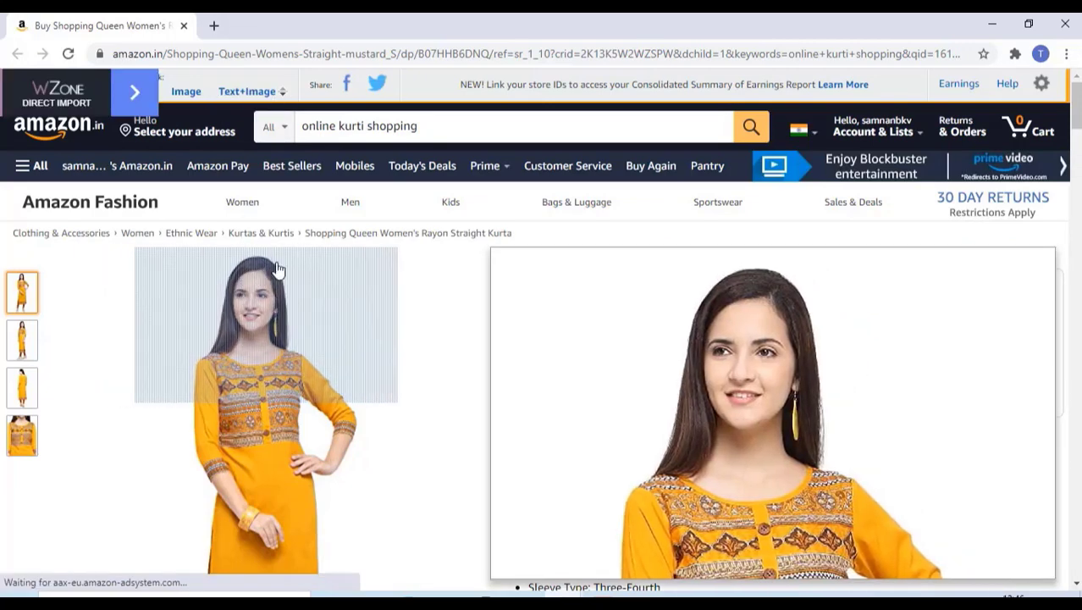
pyautogui.click(135, 91)
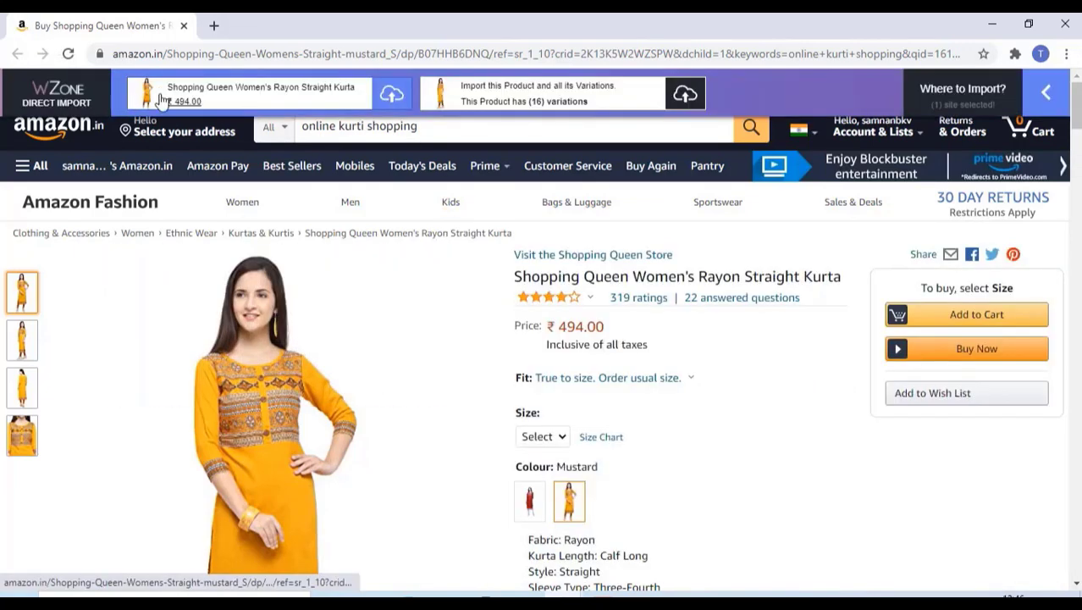
pyautogui.click(687, 96)
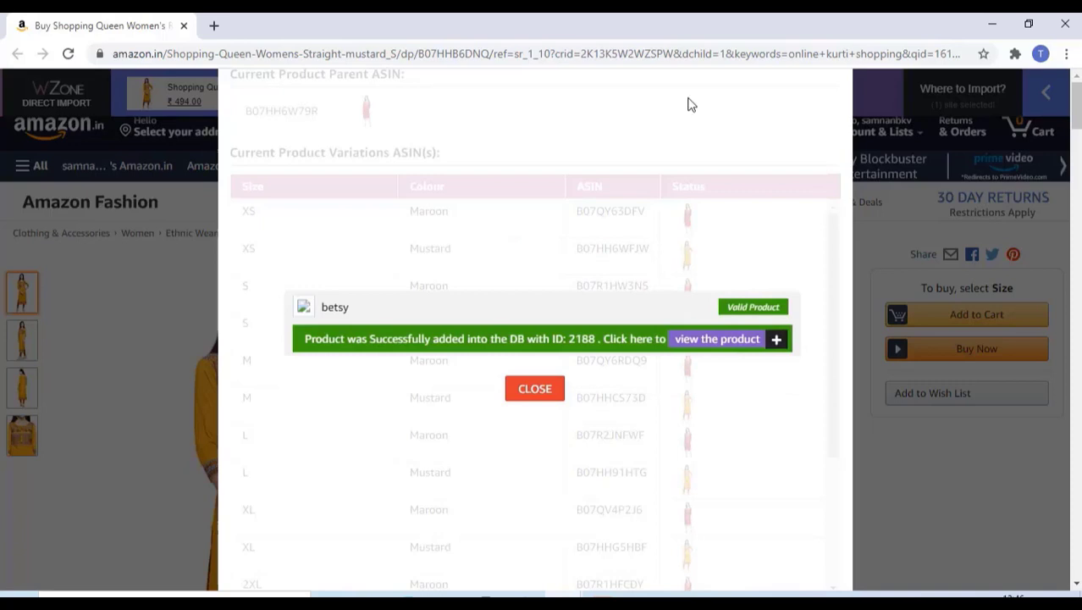
# - Open the imported kurta on the Betsy store and select size L, colour Mustard, priced ₹518.70
pyautogui.rightClick(708, 338)
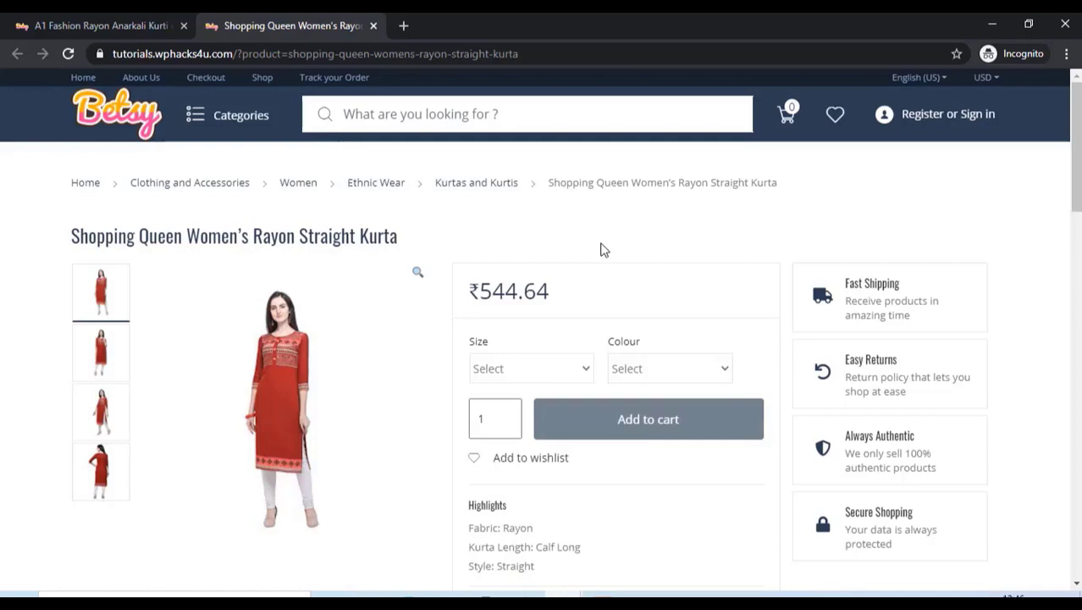
pyautogui.scroll(-1, 574, 271)
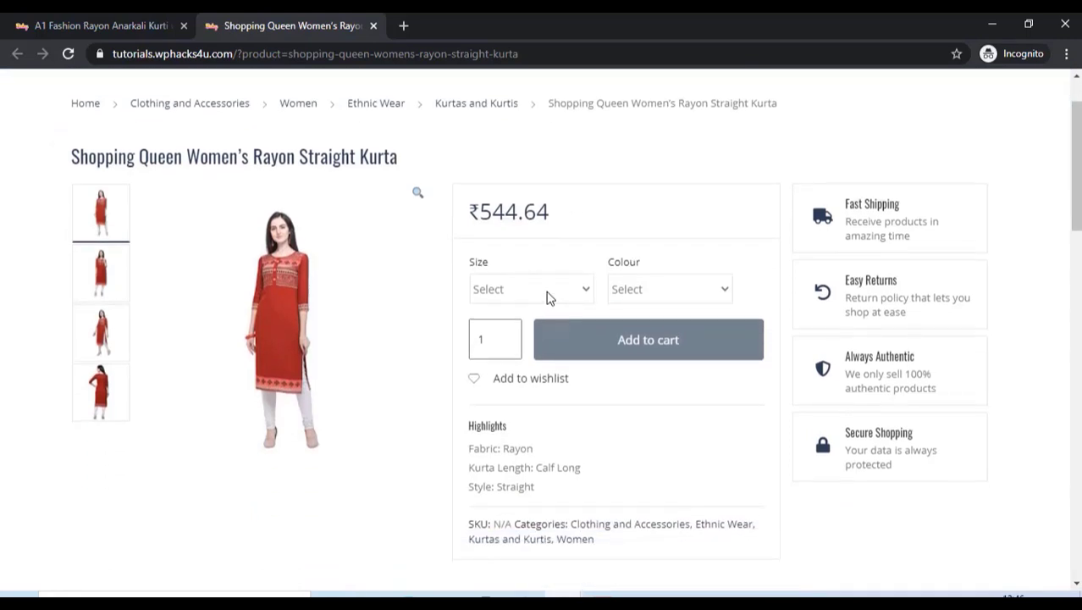
pyautogui.click(547, 293)
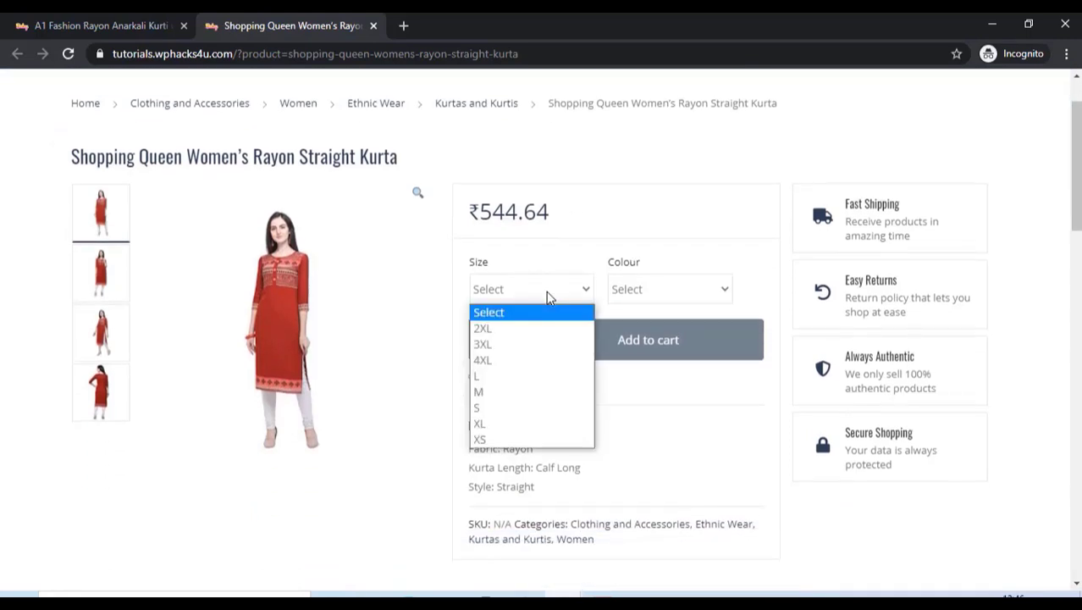
pyautogui.click(503, 381)
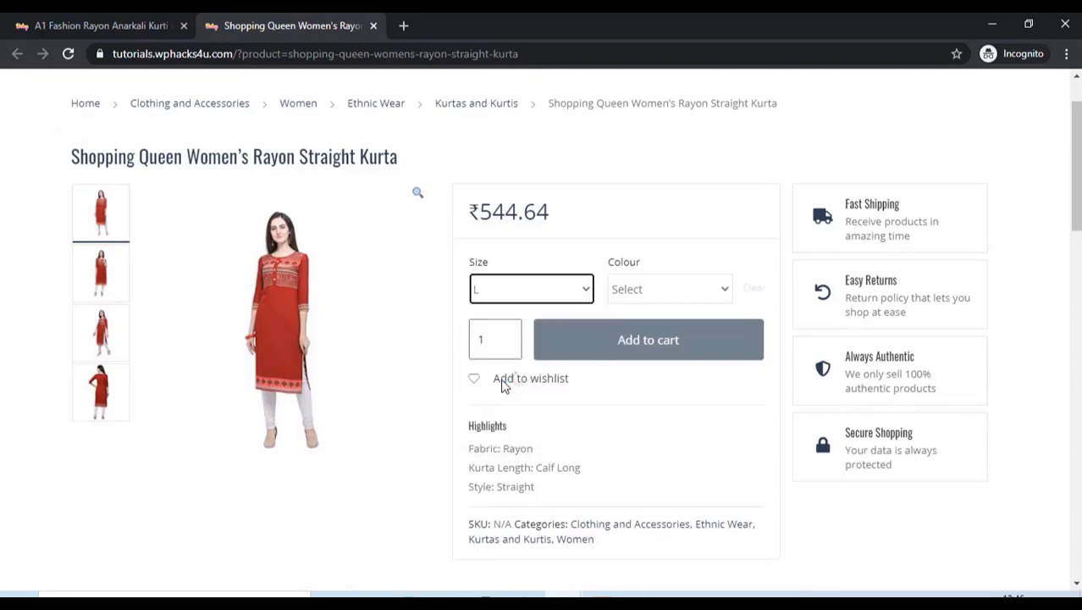
pyautogui.click(699, 297)
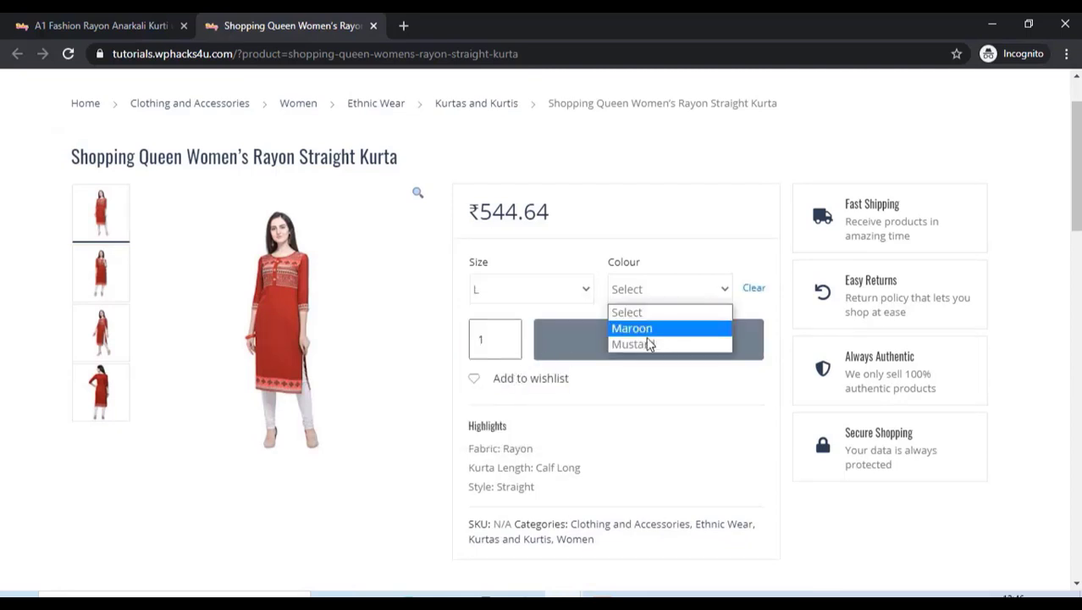
pyautogui.click(642, 344)
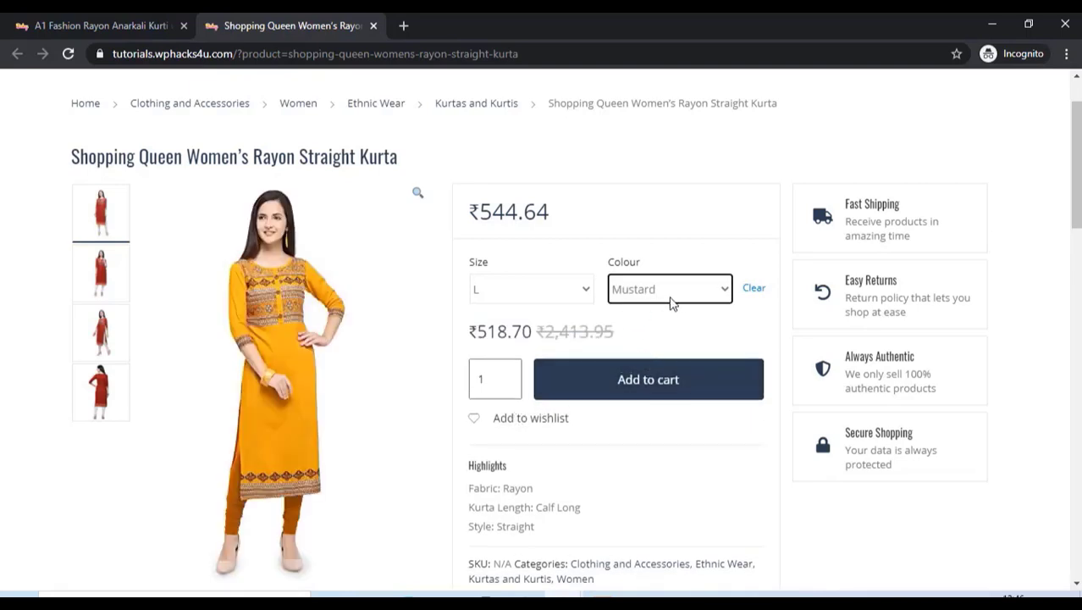
pyautogui.scroll(-2, 660, 305)
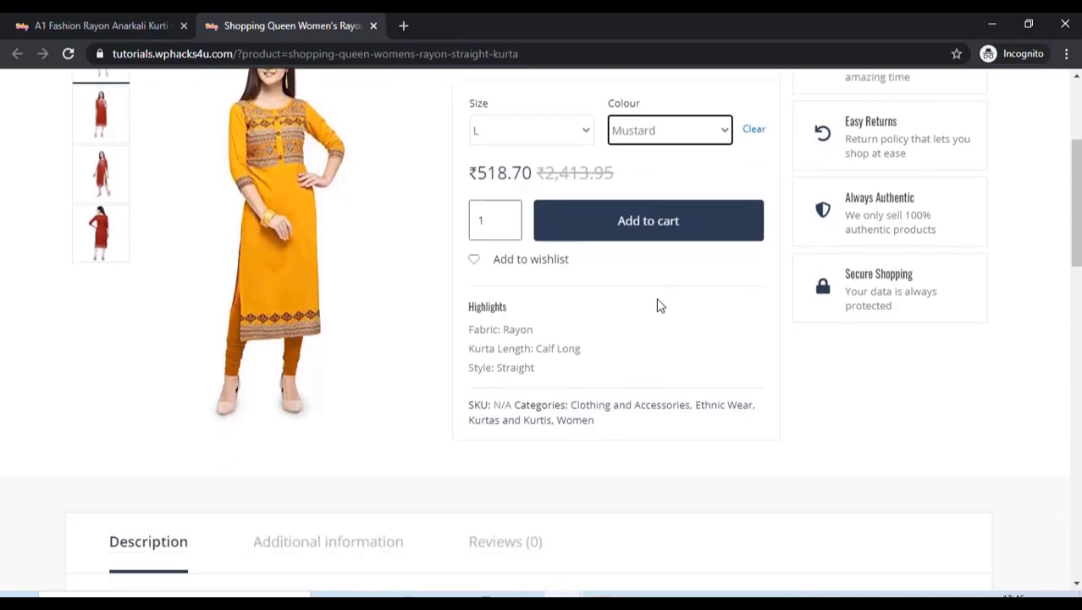